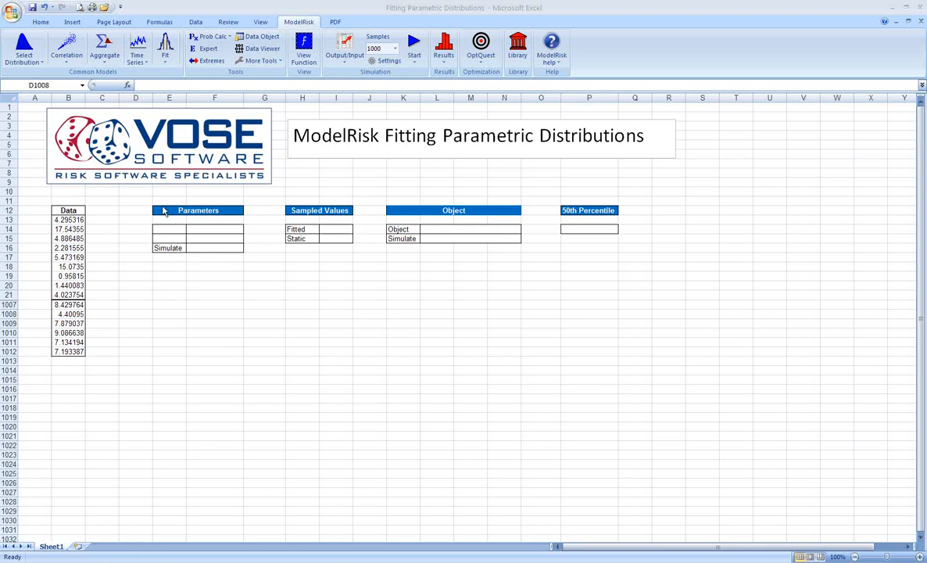
# Step: Open Distribution Fit for the data in B13:B1012
pyautogui.moveTo(66, 221); pyautogui.dragTo(77, 351)
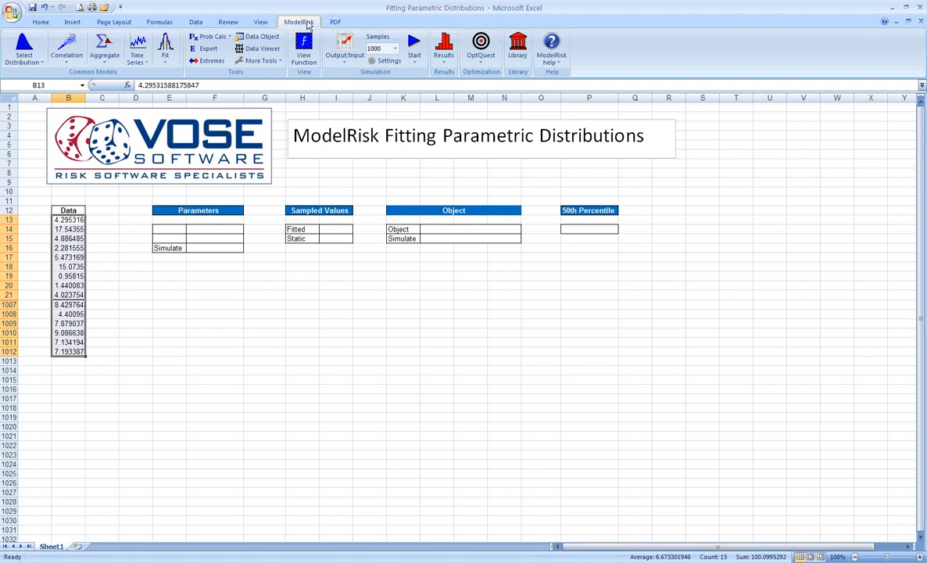
pyautogui.click(167, 62)
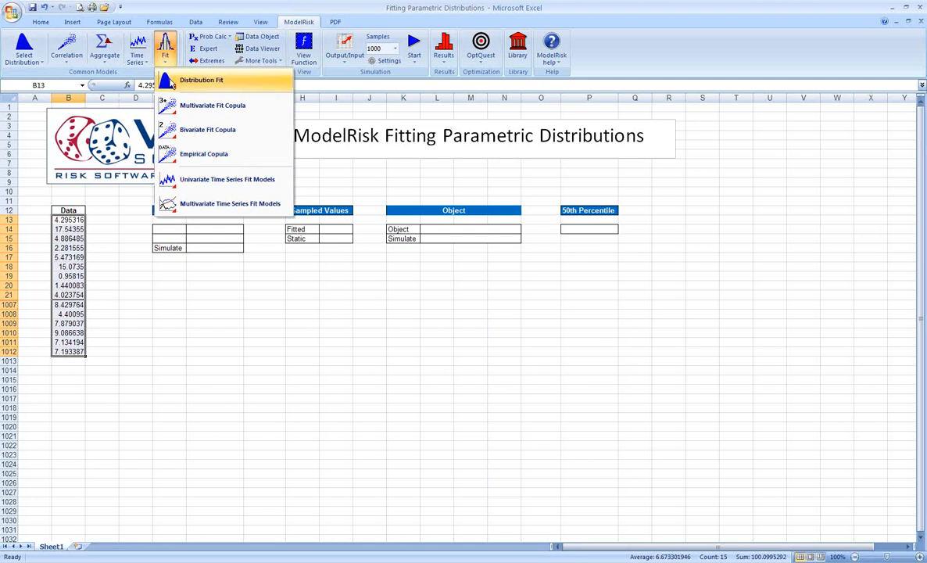
pyautogui.click(170, 83)
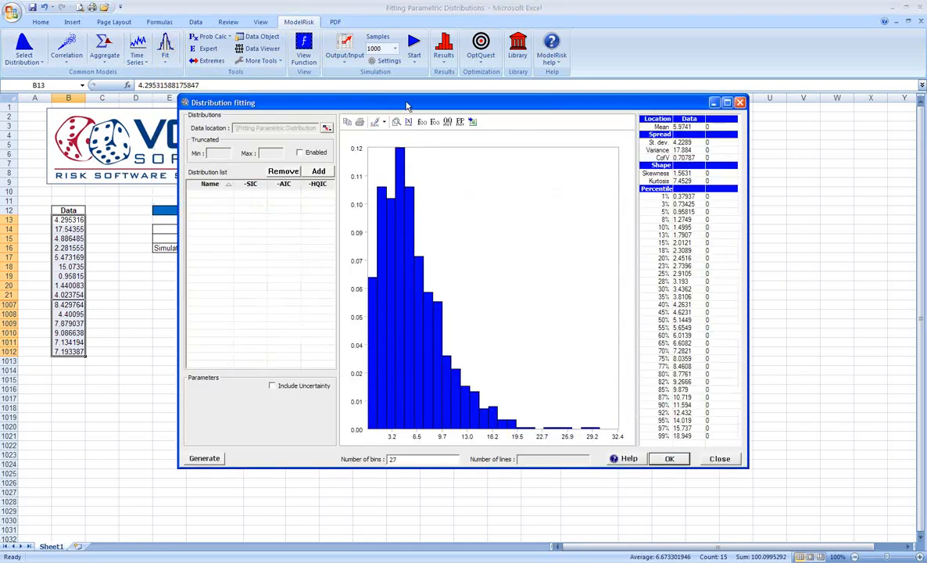
pyautogui.moveTo(406, 104); pyautogui.dragTo(371, 87)
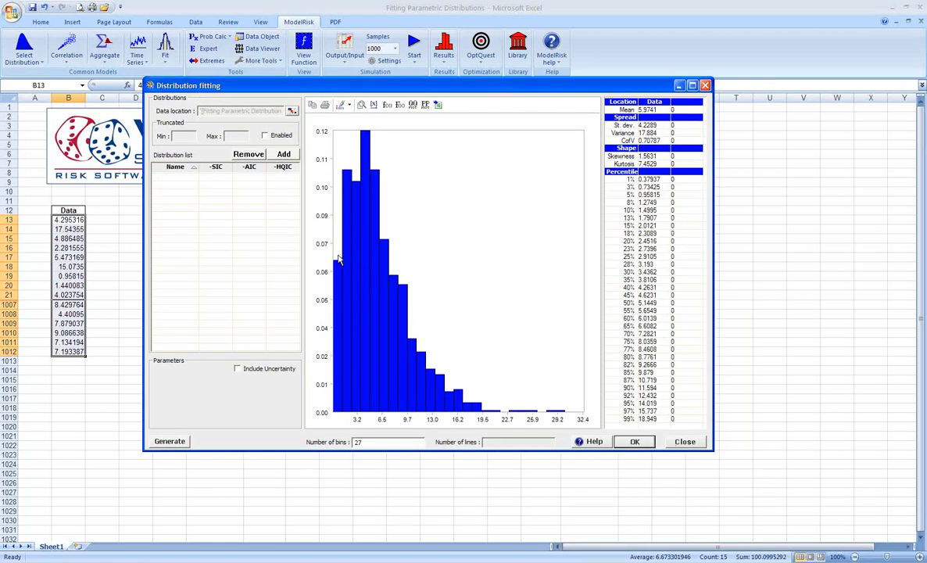
# Step: Fit all available continuous distributions, from Beta4 to Weibull, to the data
pyautogui.click(286, 155)
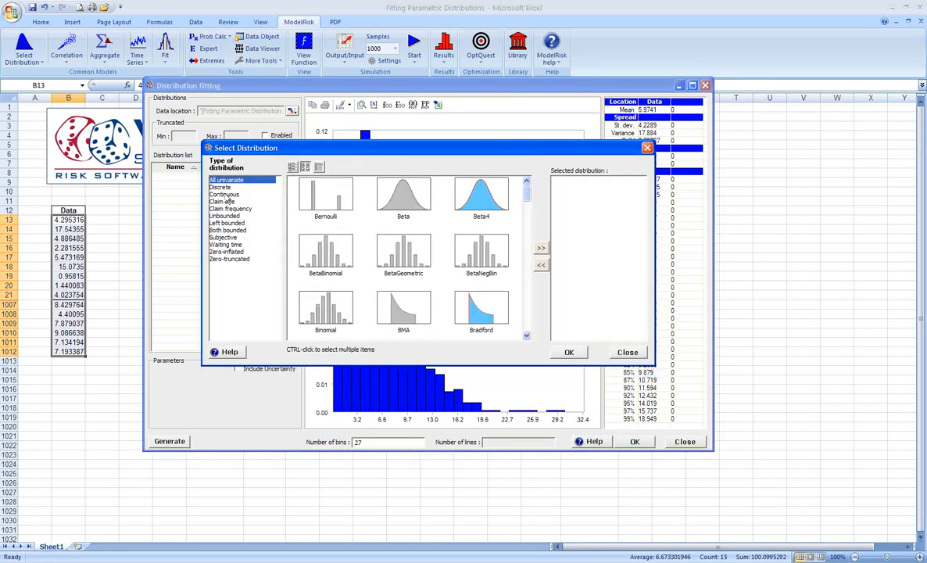
pyautogui.click(225, 194)
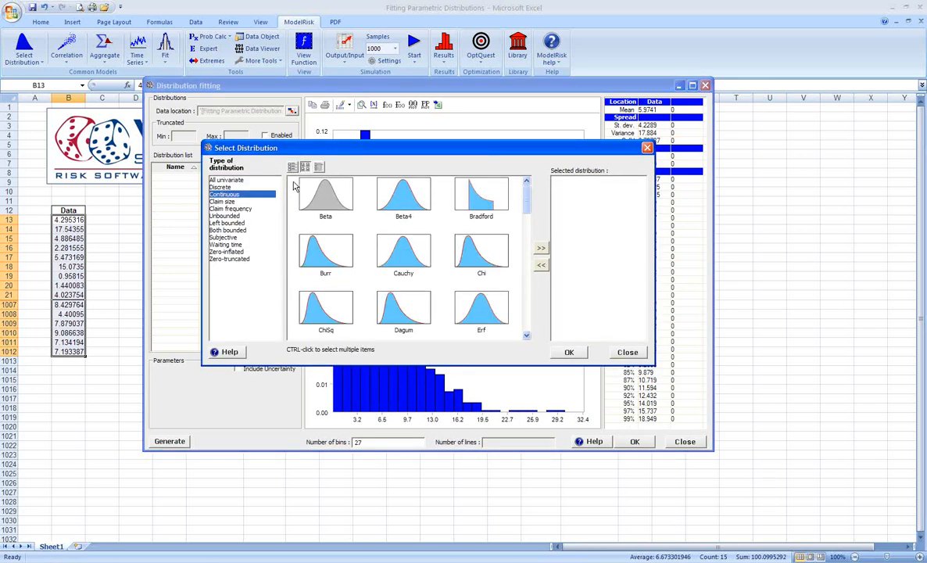
pyautogui.moveTo(295, 185); pyautogui.dragTo(513, 353)
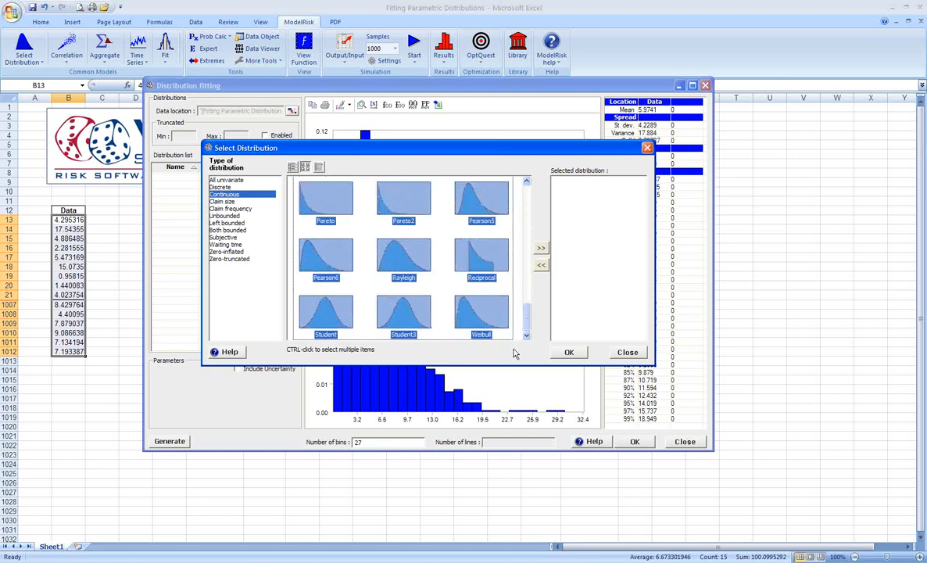
pyautogui.click(539, 248)
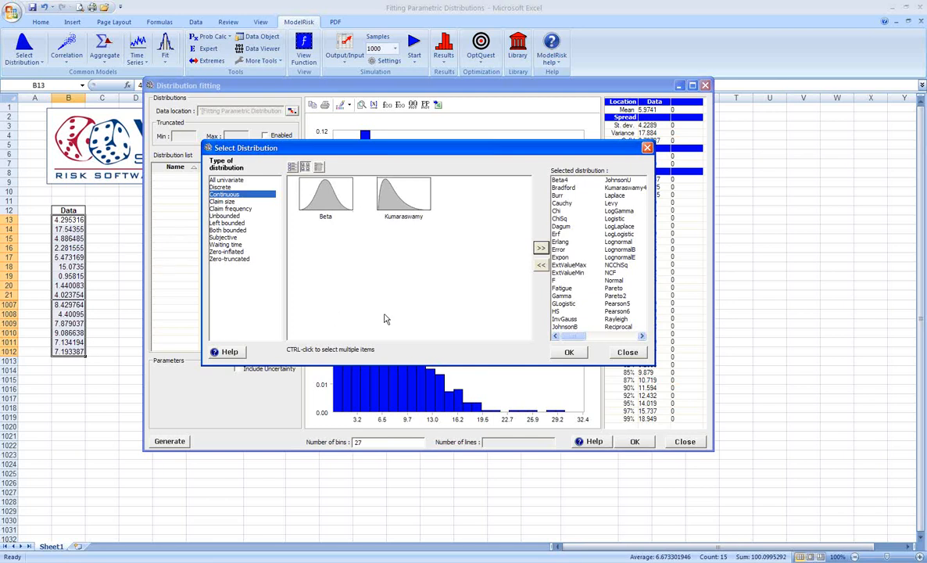
pyautogui.click(576, 353)
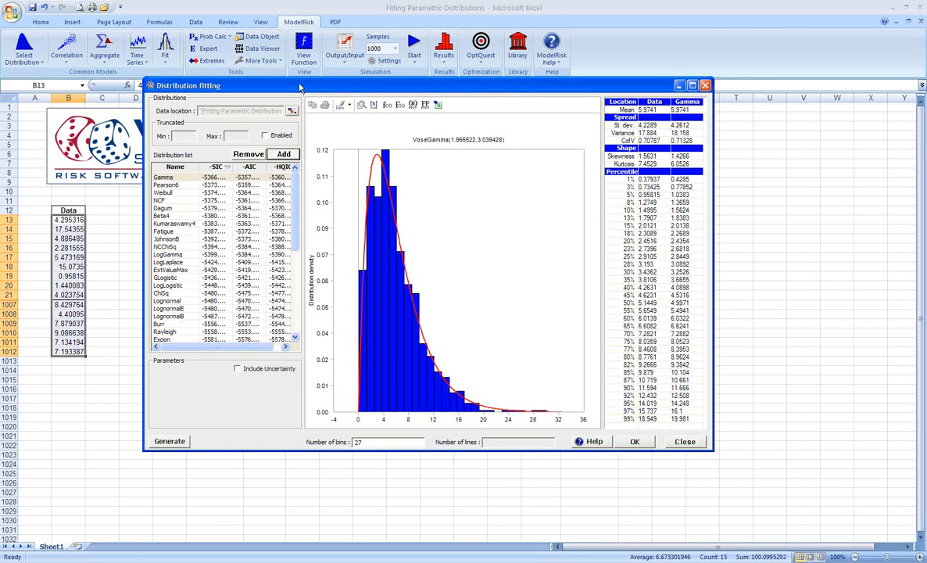
# Step: Include uncertainty in the fitted Gamma distribution
pyautogui.moveTo(299, 88); pyautogui.dragTo(303, 67)
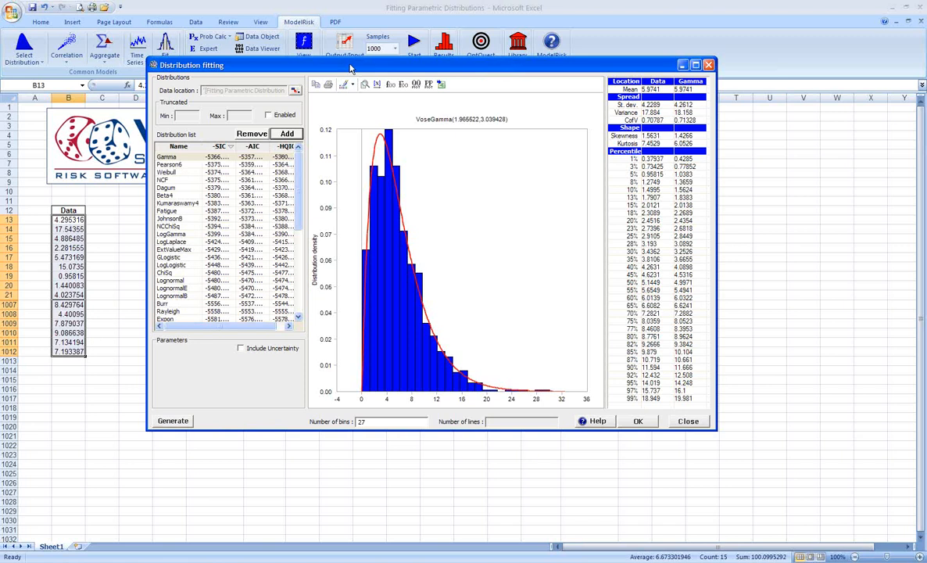
pyautogui.moveTo(350, 69); pyautogui.dragTo(344, 100)
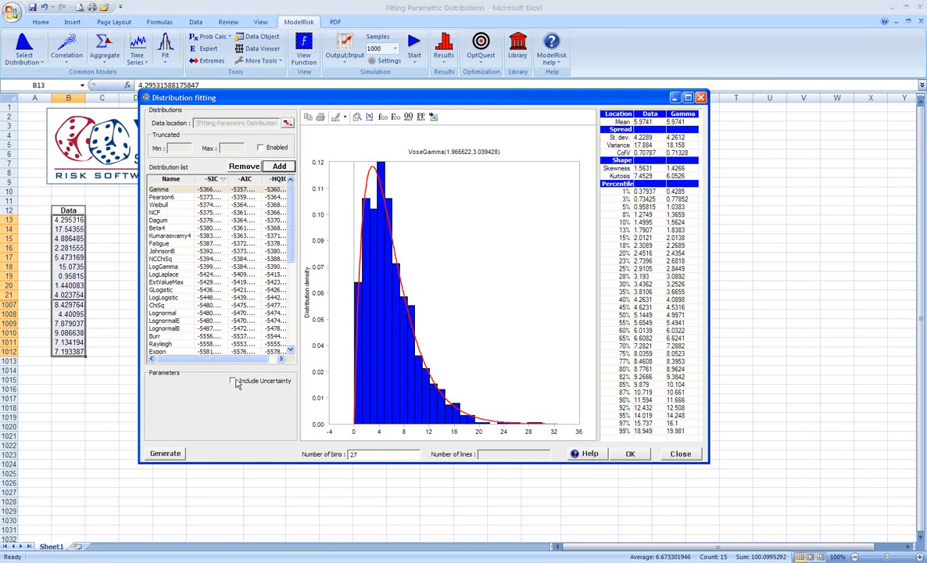
pyautogui.click(233, 382)
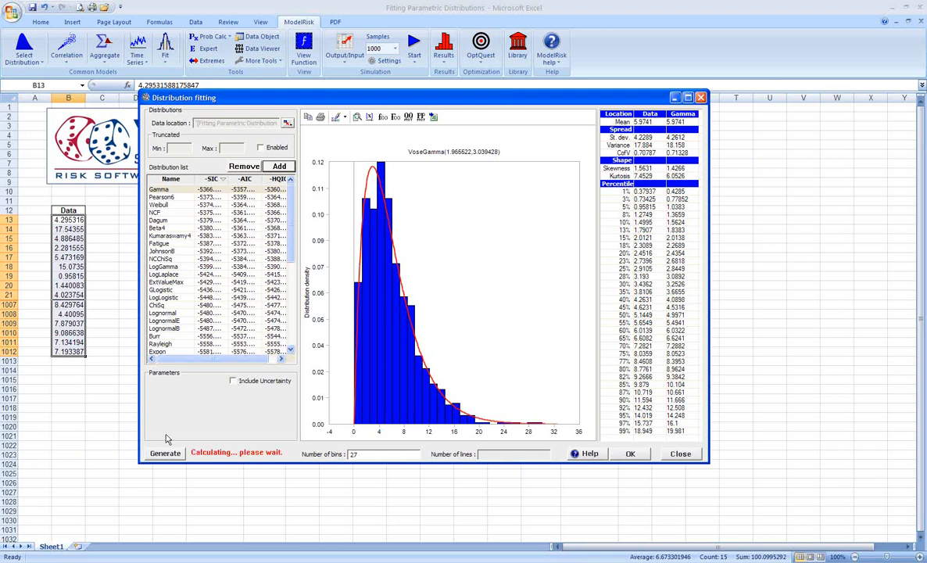
pyautogui.click(233, 380)
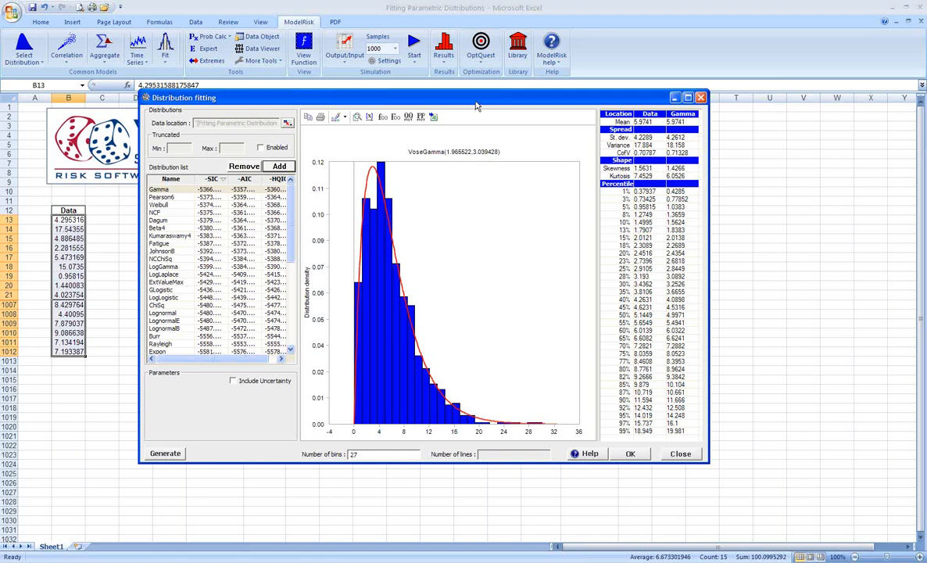
pyautogui.moveTo(443, 98); pyautogui.dragTo(485, 150)
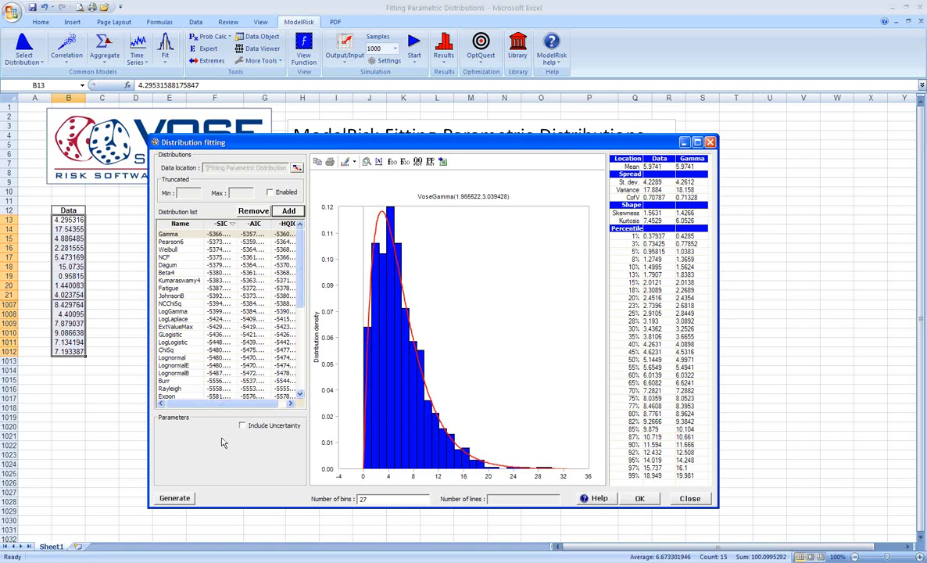
pyautogui.click(242, 426)
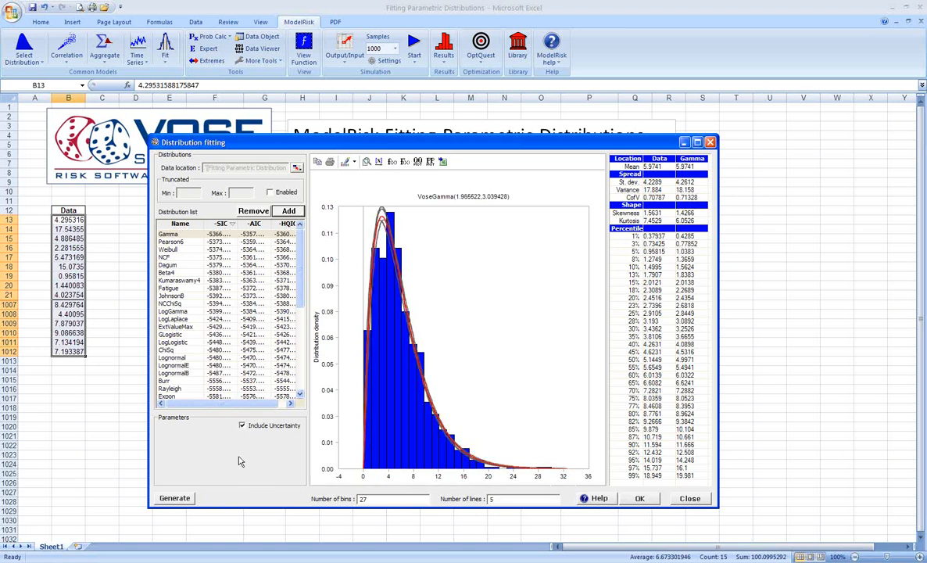
pyautogui.click(382, 224)
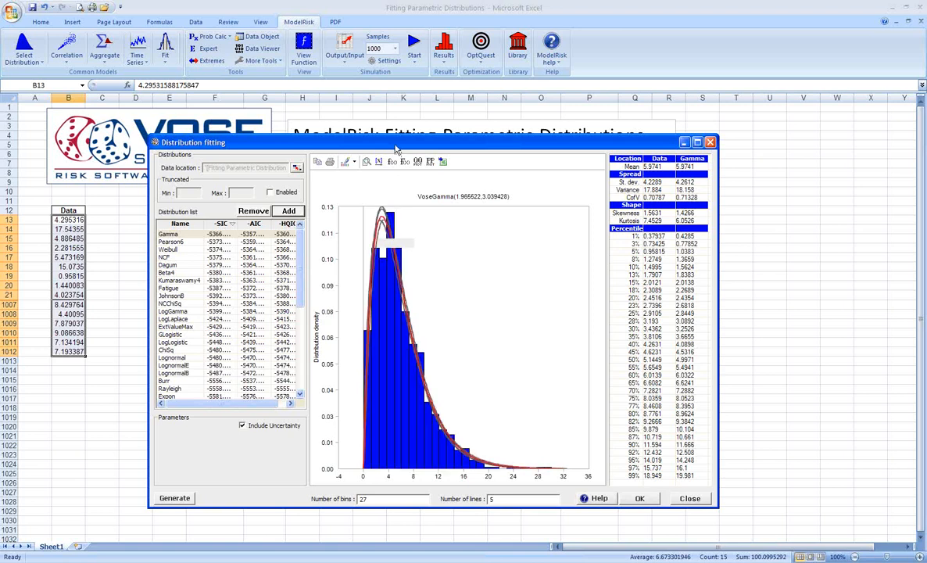
# Step: Insert the fitted Gamma distribution's parameters into E14:F15 and finish the distribution fitting
pyautogui.moveTo(396, 146); pyautogui.dragTo(405, 124)
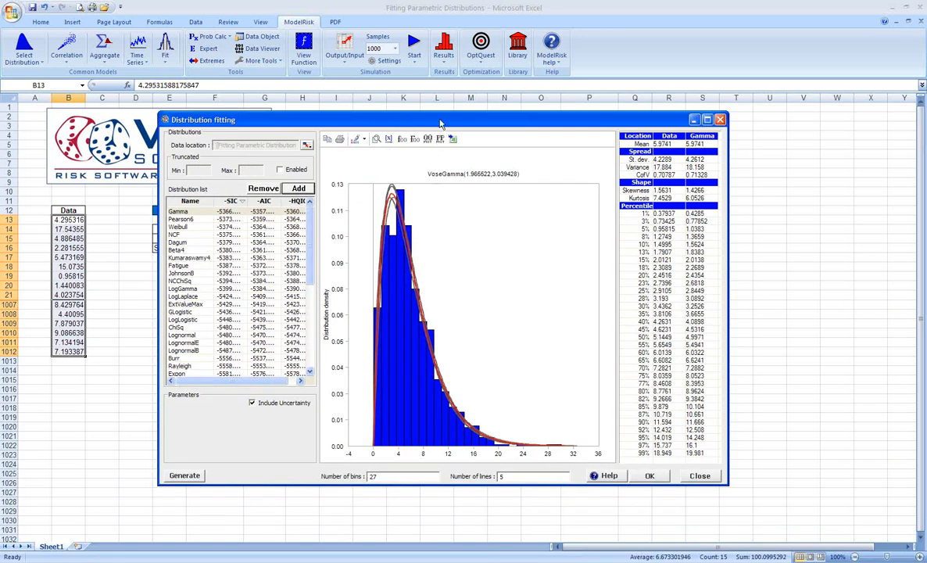
pyautogui.moveTo(440, 123); pyautogui.dragTo(421, 285)
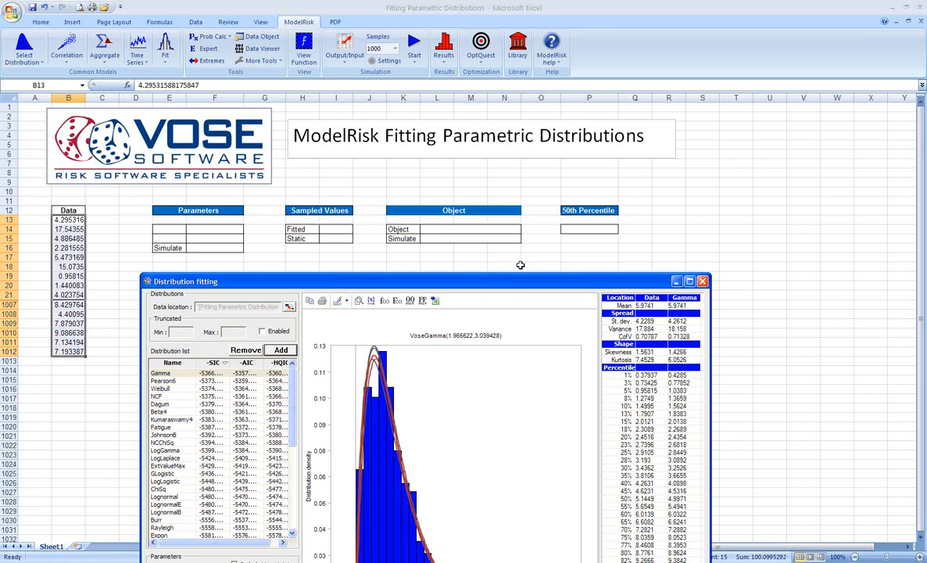
pyautogui.moveTo(513, 279); pyautogui.dragTo(507, 271)
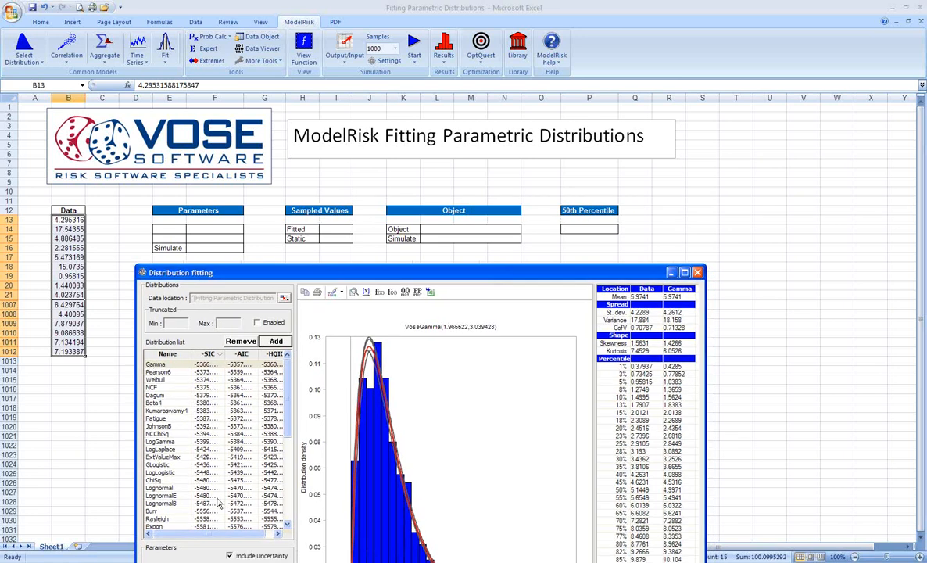
pyautogui.click(431, 294)
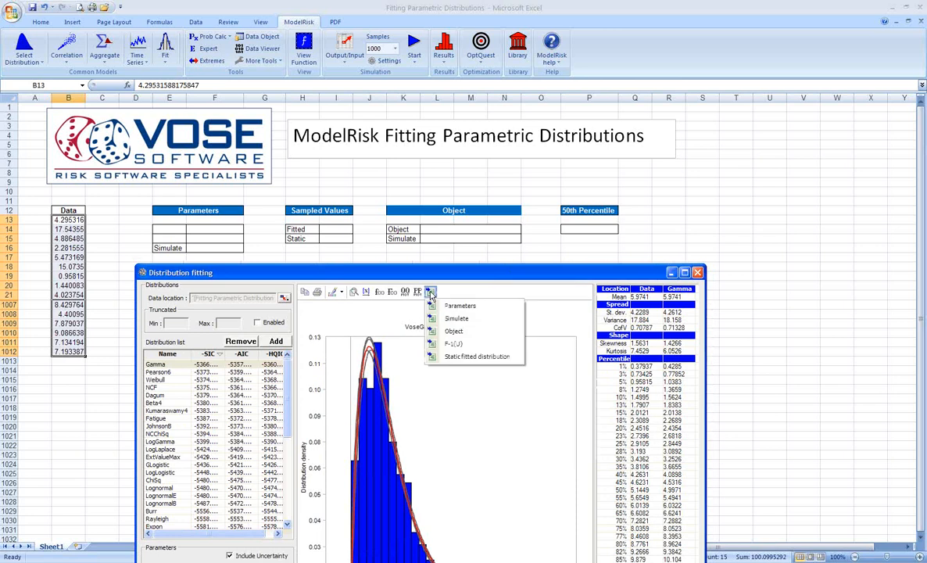
pyautogui.click(447, 307)
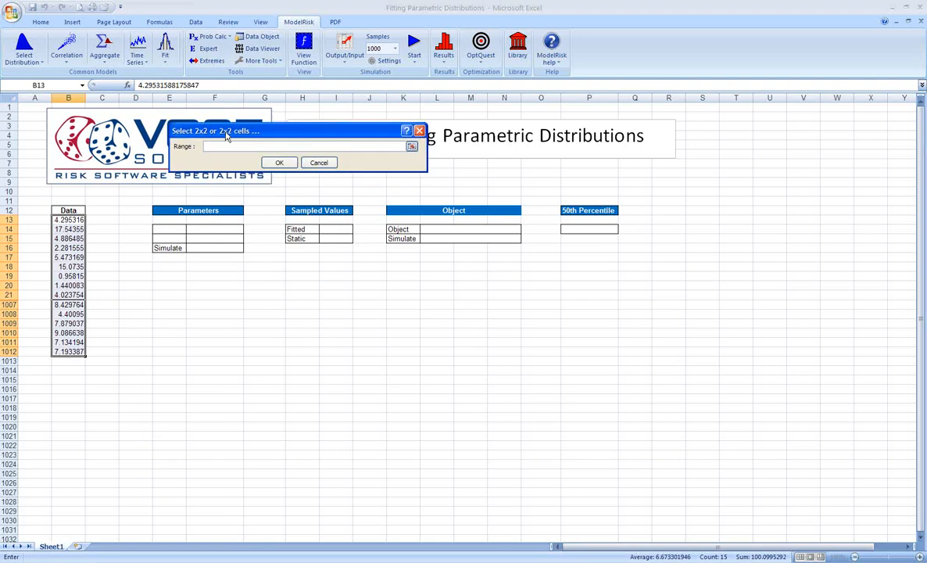
pyautogui.moveTo(168, 229); pyautogui.dragTo(209, 238)
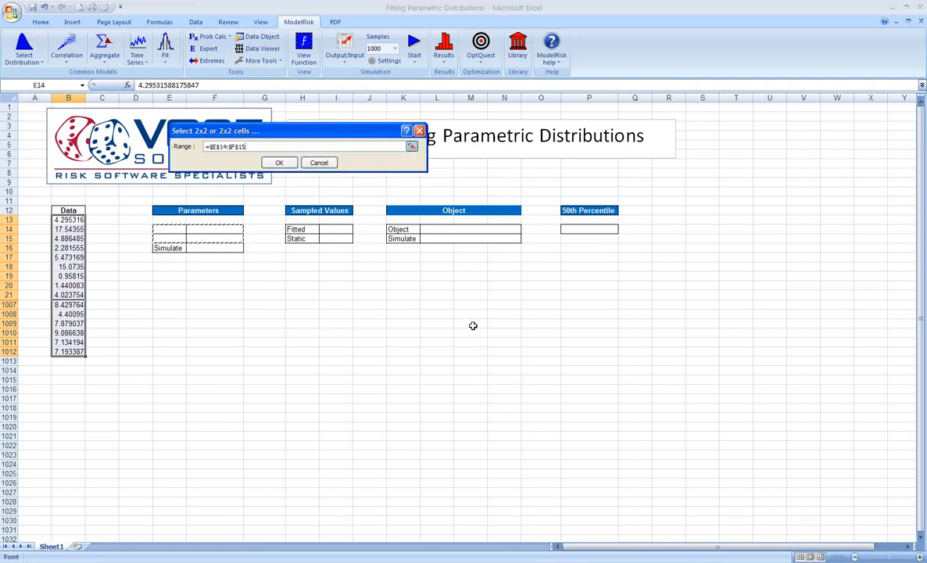
pyautogui.click(280, 164)
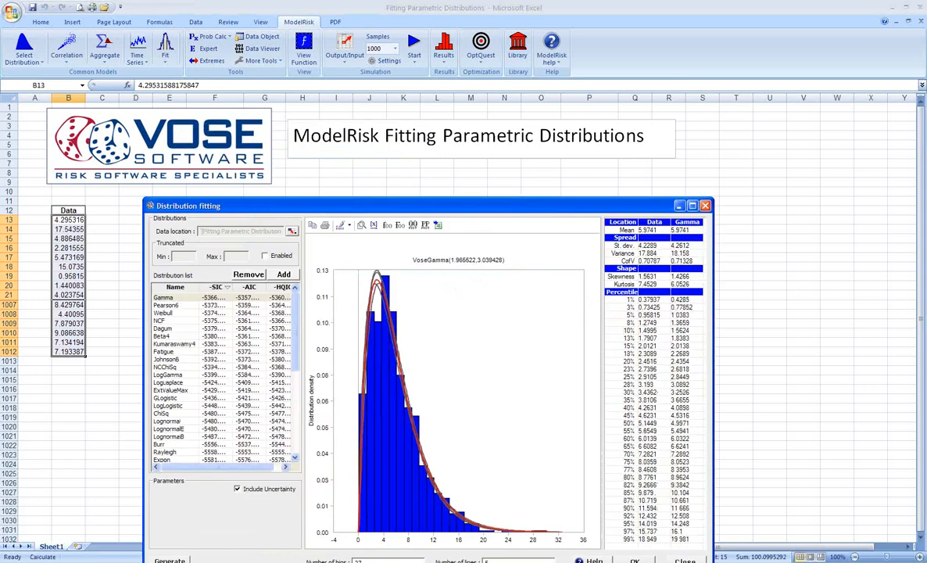
pyautogui.click(634, 560)
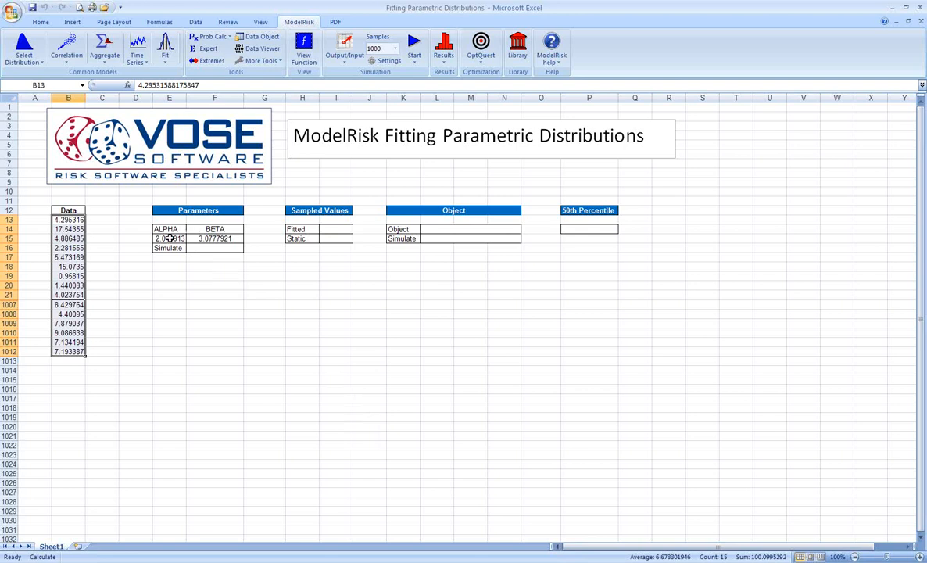
# Step: Enter =VoseGamma(E15,F15) in the Simulate cell F16
pyautogui.click(214, 247)
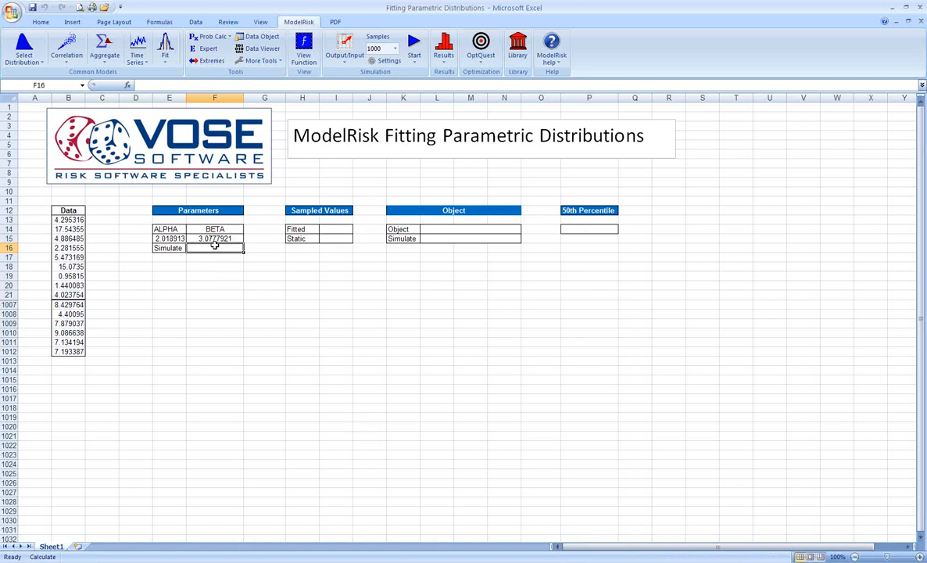
pyautogui.write('=vos')
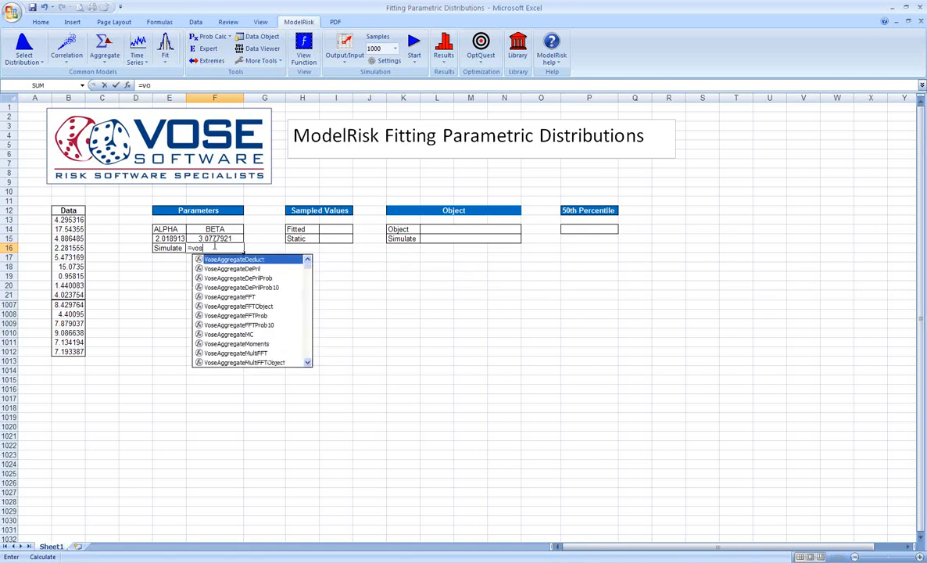
pyautogui.write('egamma')
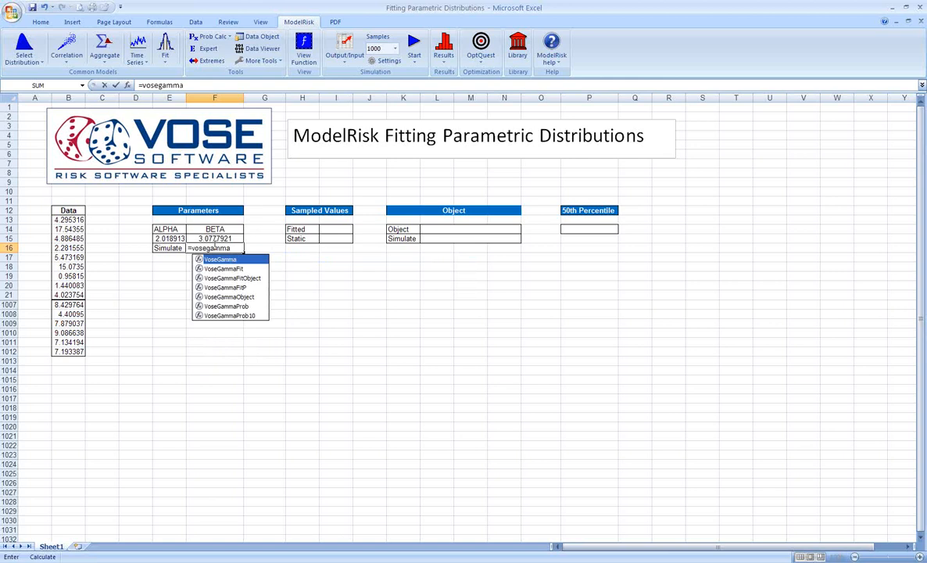
pyautogui.write('(')
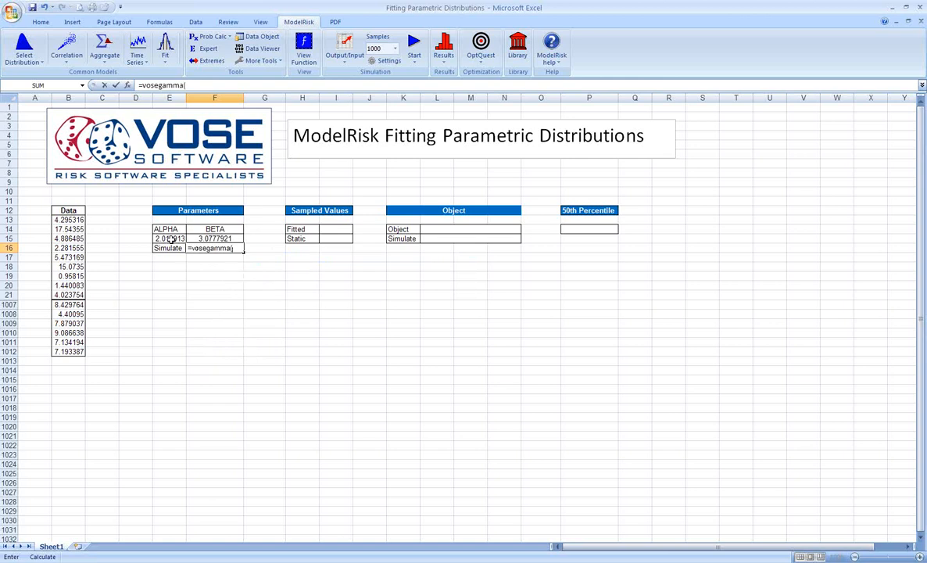
pyautogui.click(171, 238)
pyautogui.write(',')
pyautogui.click(189, 238)
pyautogui.write(')')
pyautogui.press('Return')
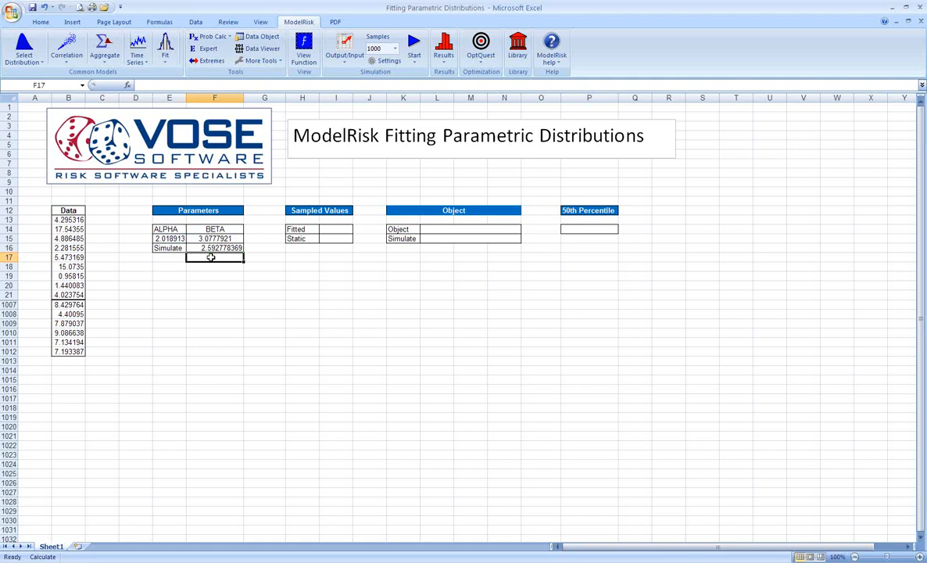
# Step: Recalculate the sheet repeatedly to examine how the Alpha and Beta parameters and the simulated value in F16 vary
pyautogui.press('F9')
pyautogui.press('F9')
pyautogui.press('F9')
pyautogui.press('F9')
pyautogui.press('F9')
pyautogui.press('F9')
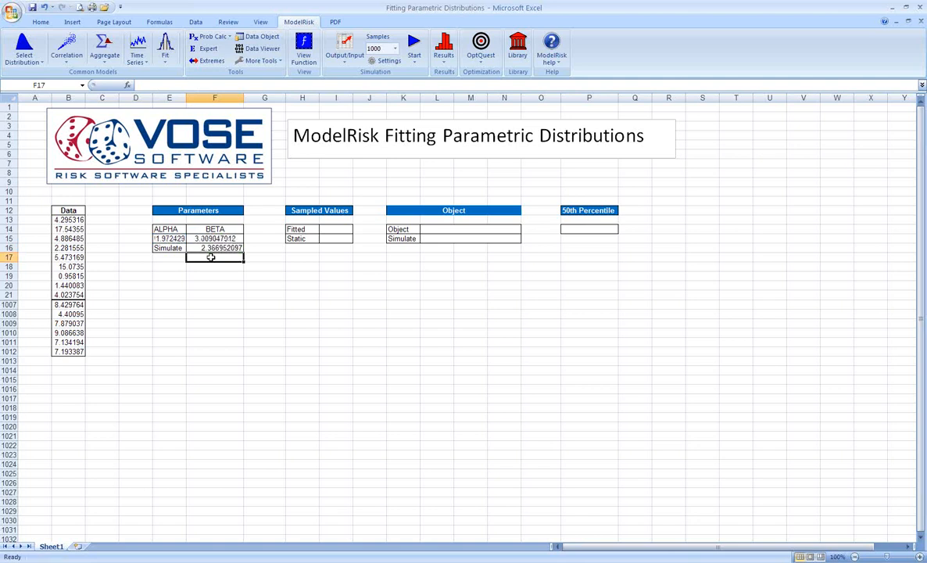
pyautogui.press('F9')
pyautogui.press('F9')
pyautogui.press('F9')
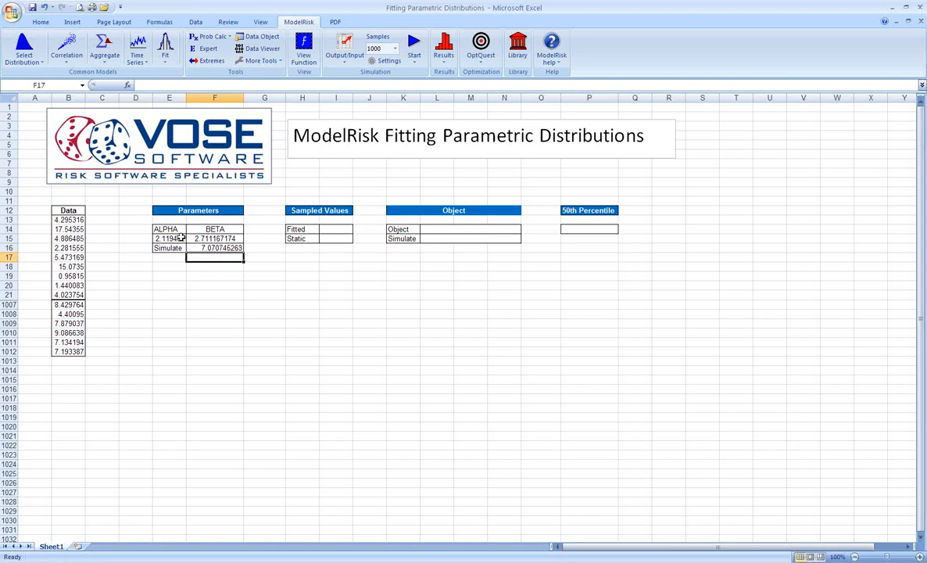
pyautogui.press('F9')
pyautogui.press('F9')
pyautogui.press('F9')
pyautogui.press('F9')
pyautogui.press('F9')
pyautogui.press('F9')
pyautogui.press('F9')
pyautogui.press('F9')
pyautogui.press('F9')
pyautogui.press('F9')
pyautogui.press('F9')
pyautogui.press('F9')
pyautogui.press('F9')
pyautogui.press('F9')
pyautogui.press('F9')
pyautogui.click(194, 247)
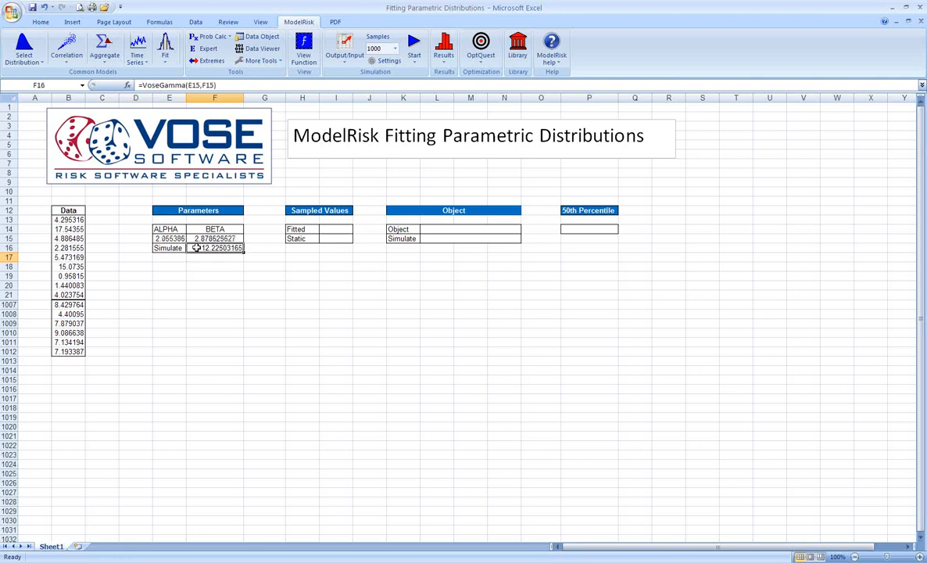
pyautogui.press('F9')
pyautogui.press('F9')
pyautogui.press('F9')
pyautogui.press('F9')
pyautogui.press('F9')
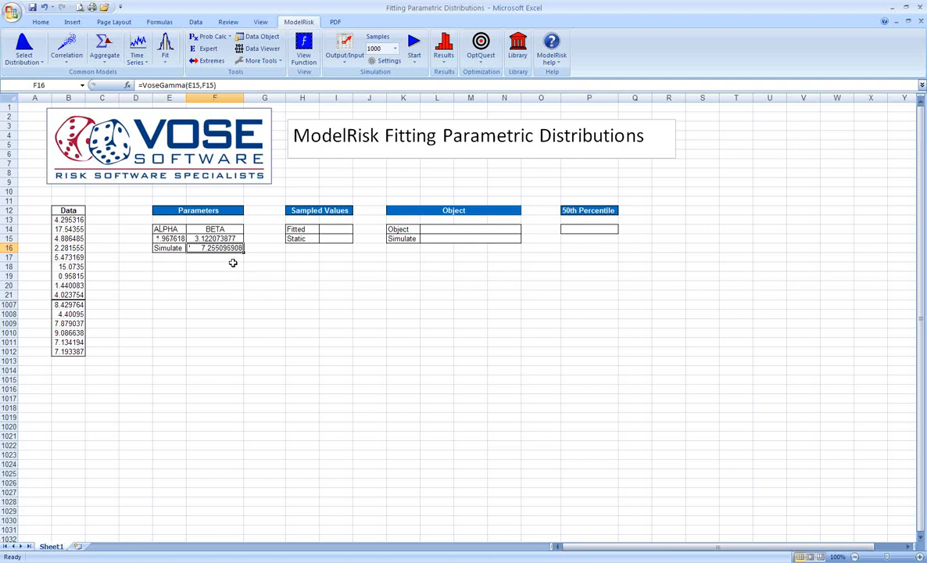
# Step: View the ModelRisk function behind the fitted parameters in E15:F15
pyautogui.click(176, 238)
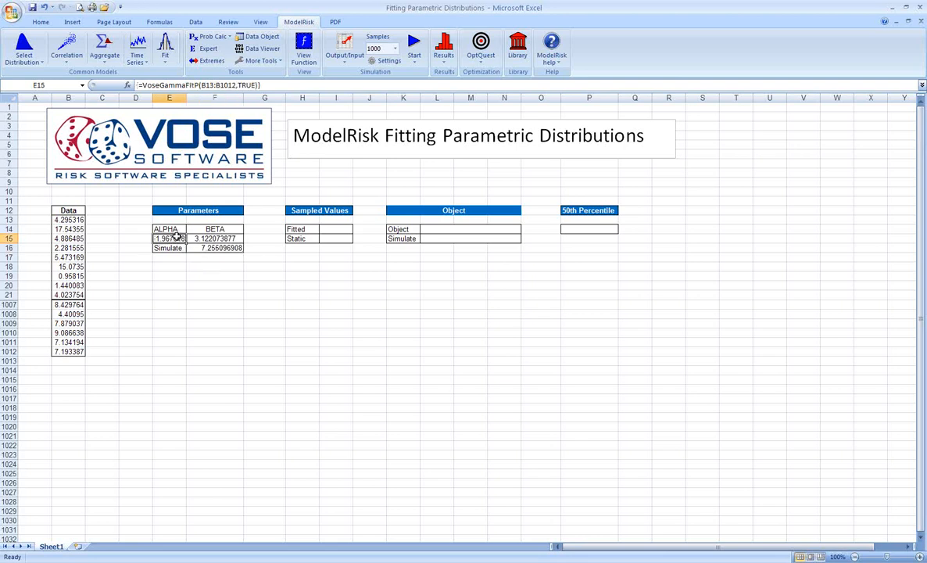
pyautogui.moveTo(169, 238); pyautogui.dragTo(219, 238)
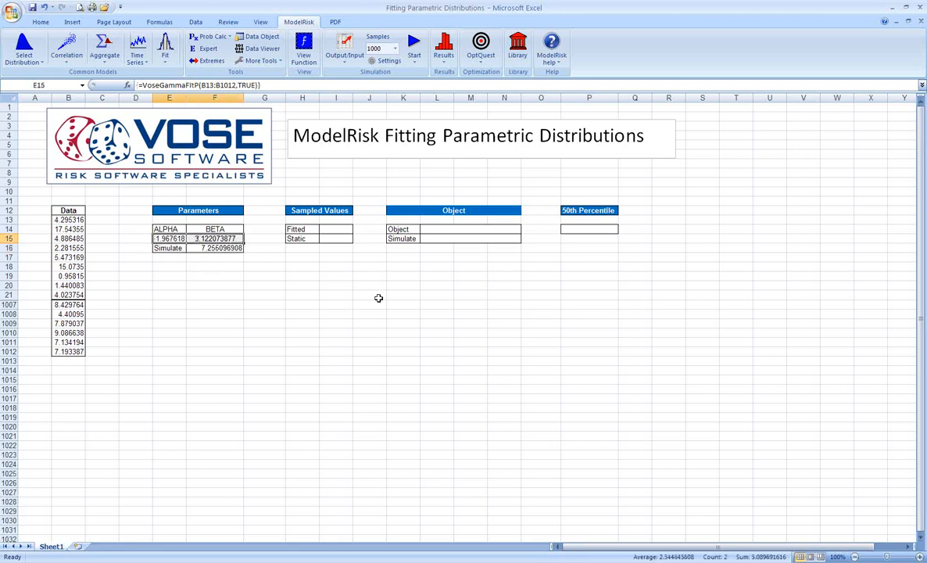
pyautogui.click(304, 48)
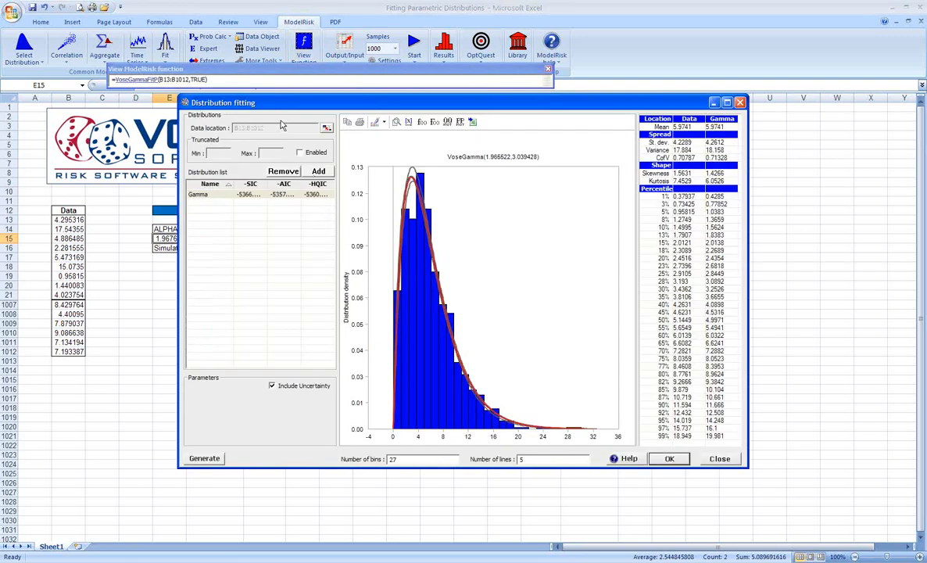
# Step: Insert a simulated sample from the fitted Gamma distribution into the Fitted cell I14
pyautogui.moveTo(280, 107); pyautogui.dragTo(262, 104)
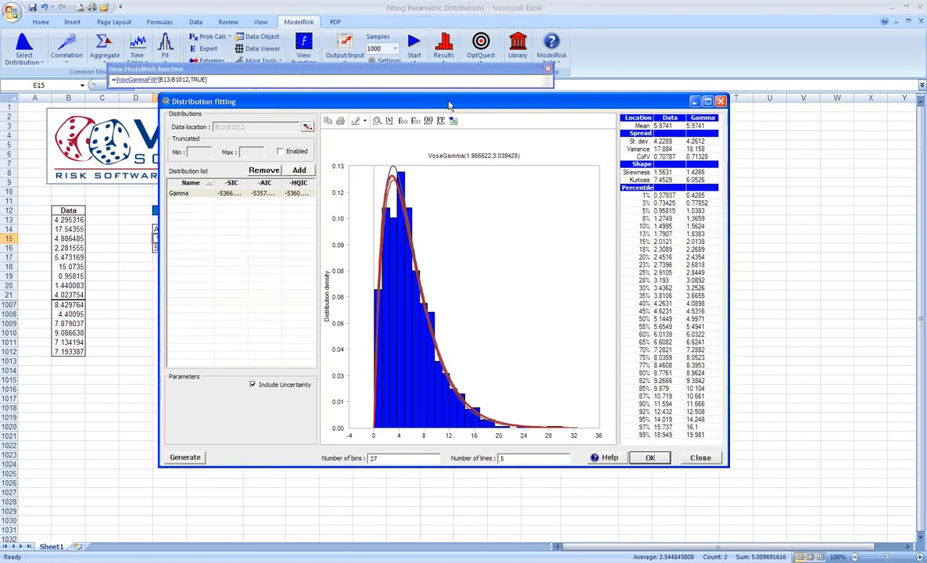
pyautogui.moveTo(449, 103); pyautogui.dragTo(486, 359)
pyautogui.click(451, 318)
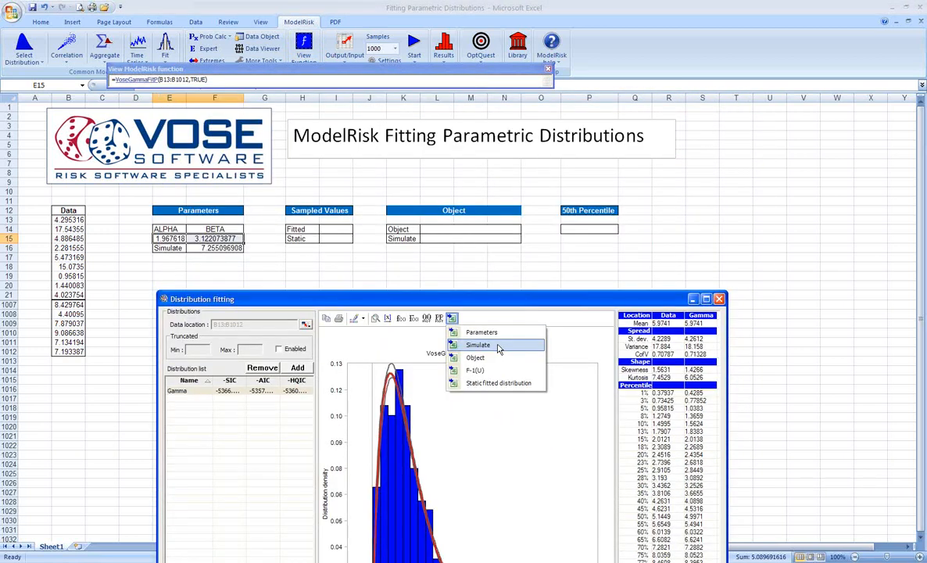
pyautogui.click(498, 347)
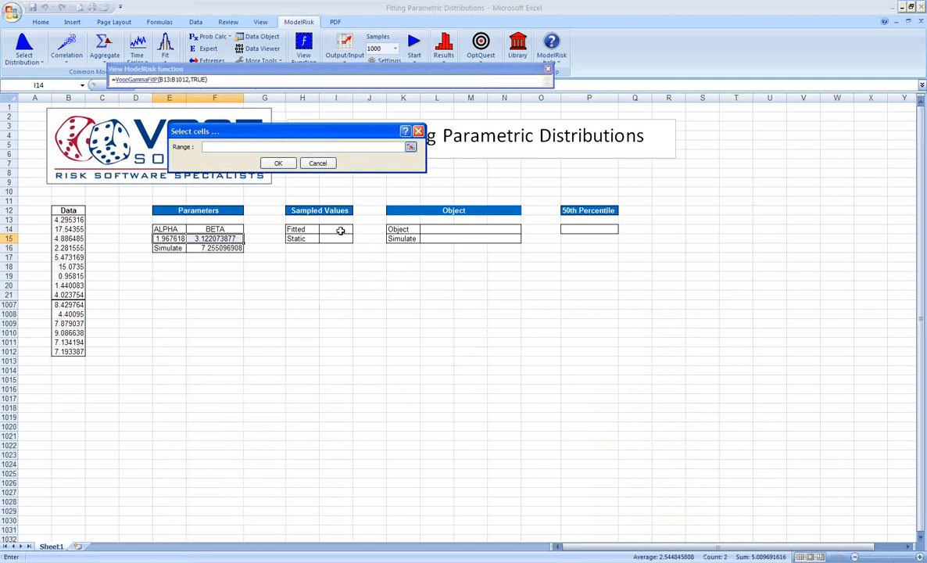
pyautogui.click(340, 230)
pyautogui.click(277, 162)
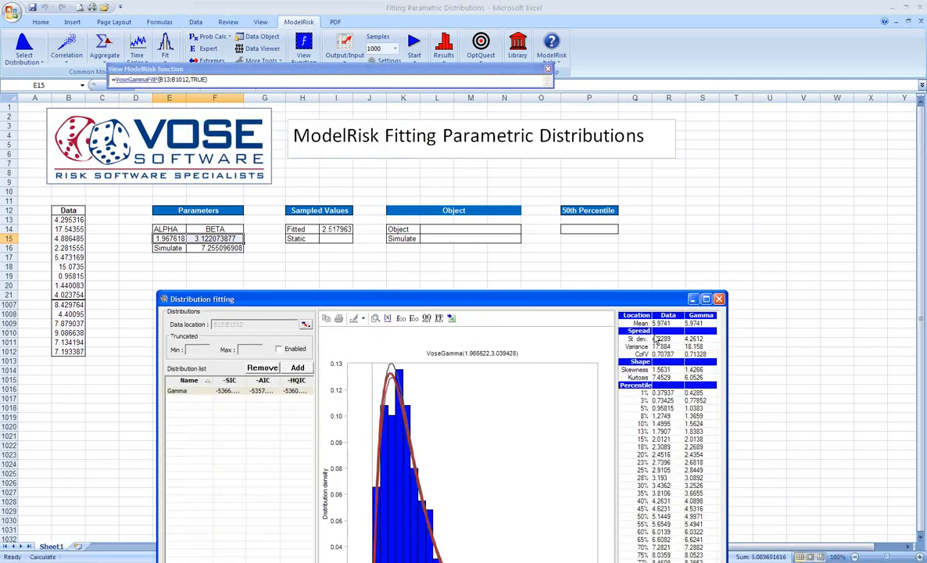
# Step: Insert the static fitted distribution into the Static cell I15 and finish the distribution fitting
pyautogui.moveTo(634, 300); pyautogui.dragTo(659, 287)
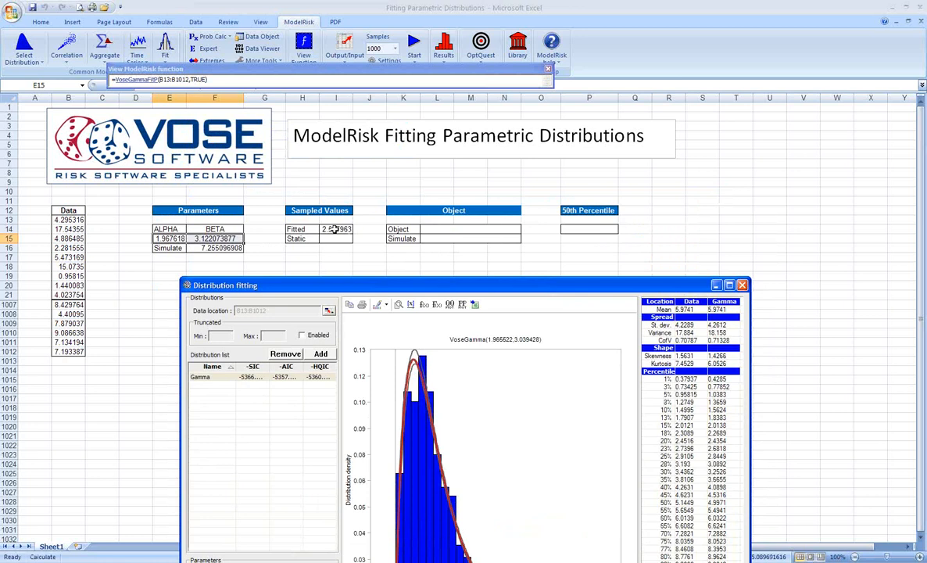
pyautogui.click(474, 304)
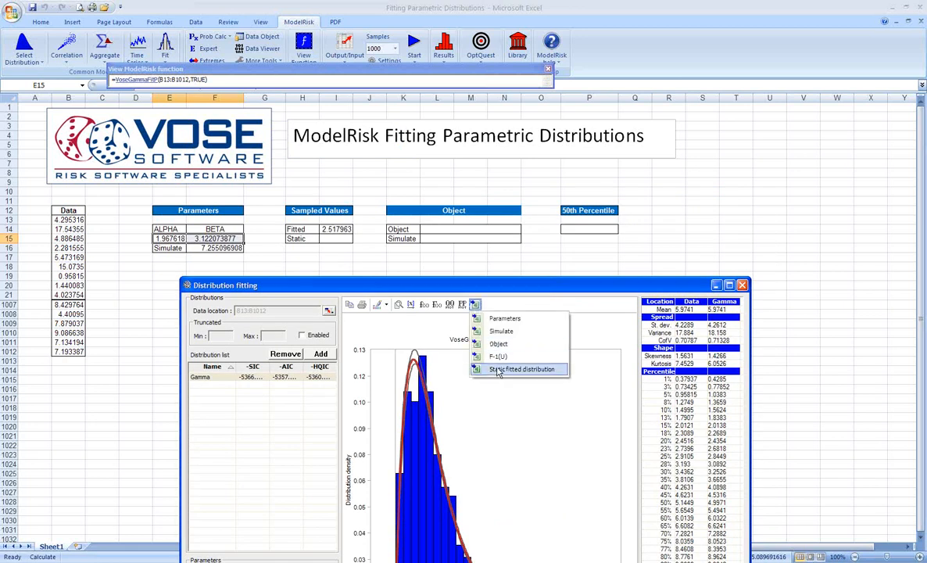
pyautogui.click(496, 370)
pyautogui.click(341, 241)
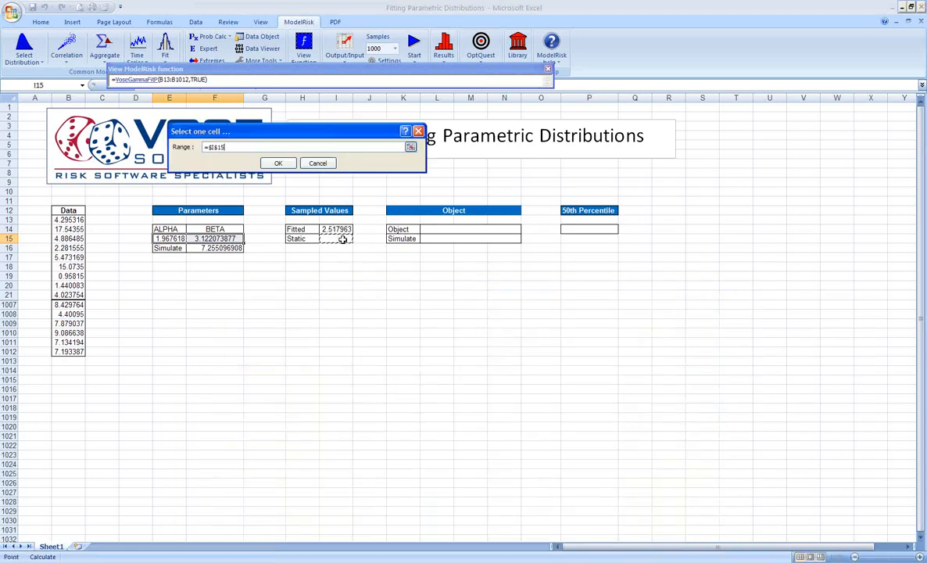
pyautogui.click(277, 163)
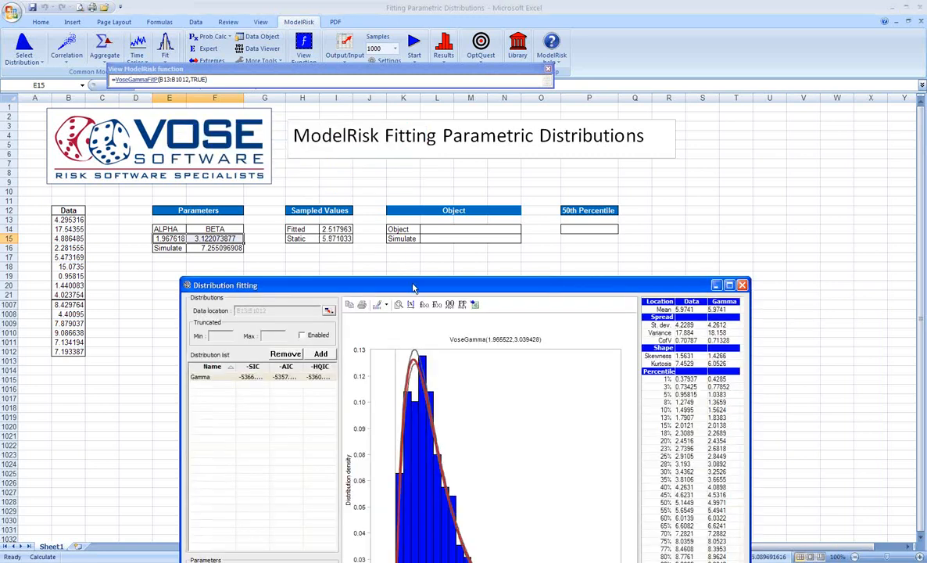
pyautogui.click(612, 522)
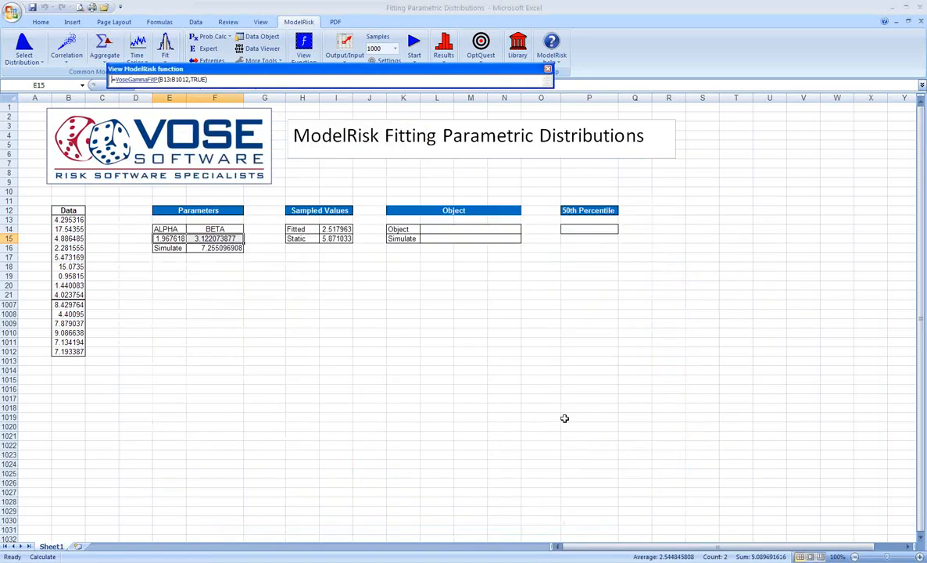
# Step: View the ModelRisk functions behind the Fitted value in I14 and the Static value in I15
pyautogui.click(504, 369)
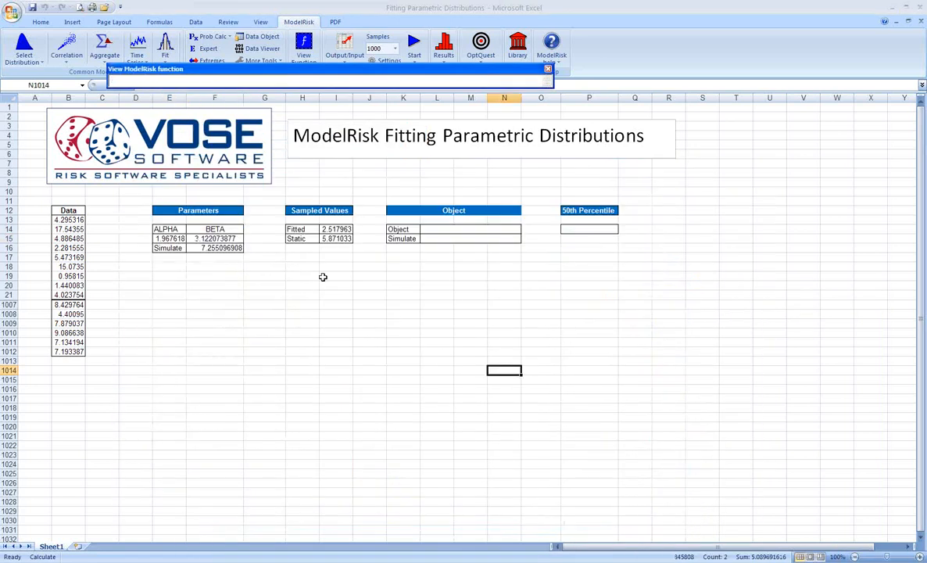
pyautogui.click(334, 230)
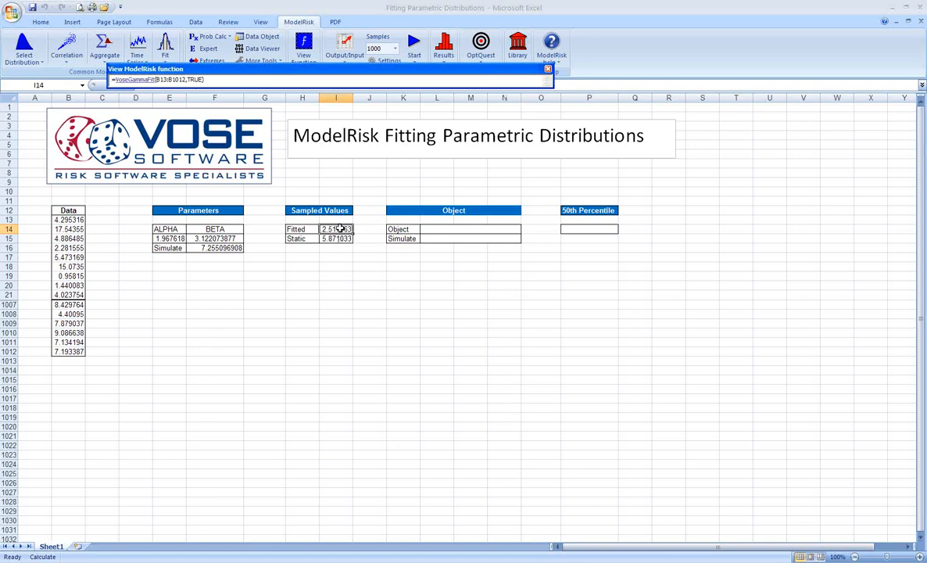
pyautogui.click(335, 239)
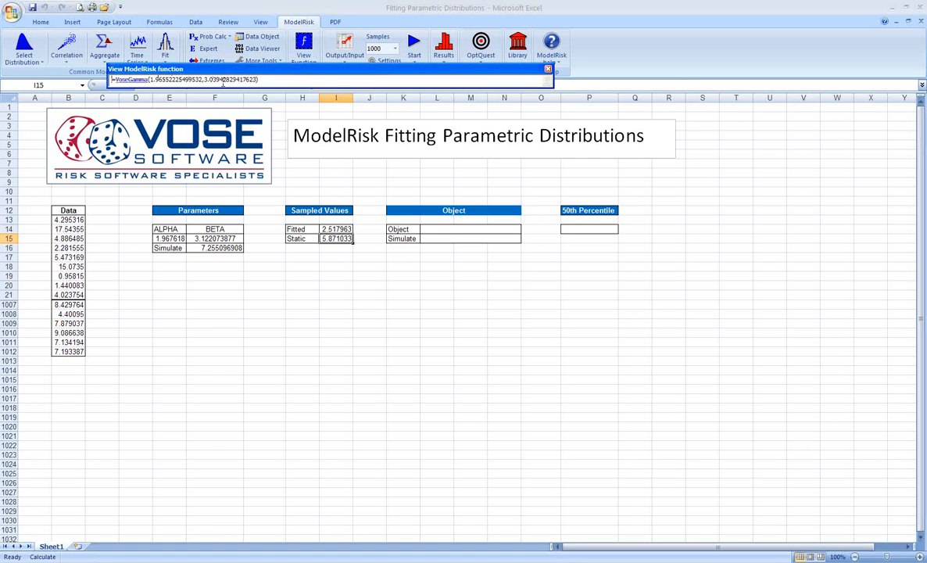
pyautogui.click(350, 277)
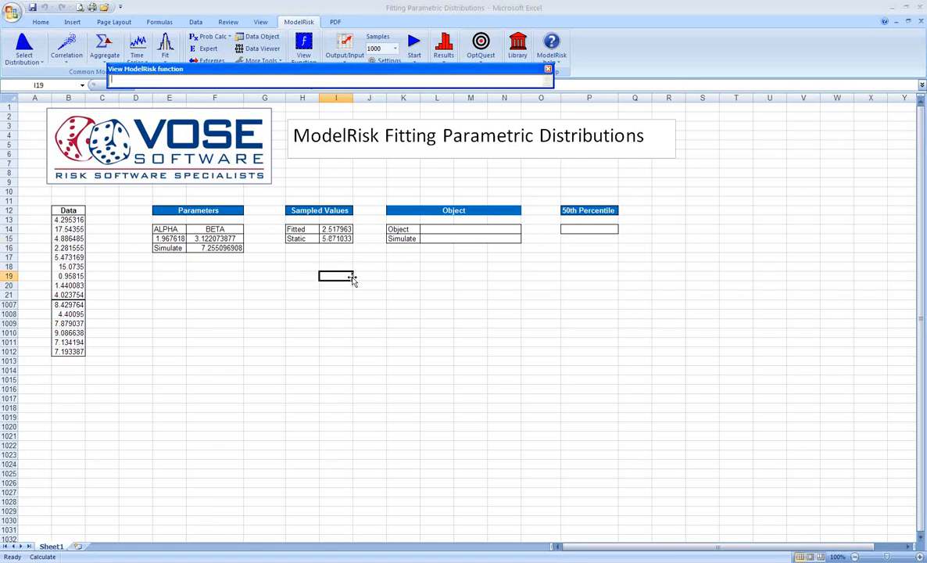
# Step: Recalculate the sheet repeatedly to compare how the Fitted and Static sampled values in I14:I15 vary
pyautogui.press('F9')
pyautogui.press('F9')
pyautogui.press('F9')
pyautogui.press('F9')
pyautogui.press('F9')
pyautogui.press('F9')
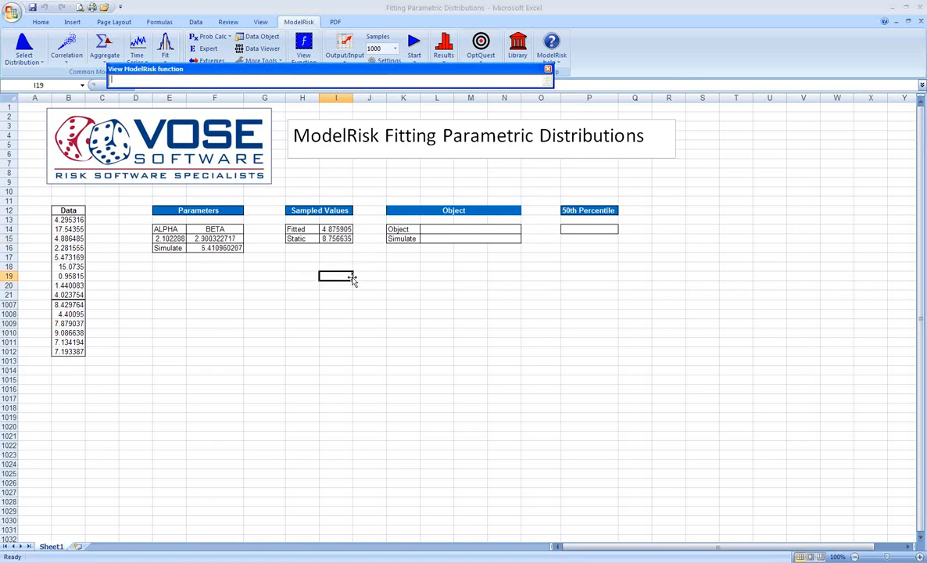
pyautogui.press('F9')
pyautogui.press('F9')
pyautogui.press('F9')
pyautogui.press('F9')
pyautogui.press('F9')
pyautogui.press('F9')
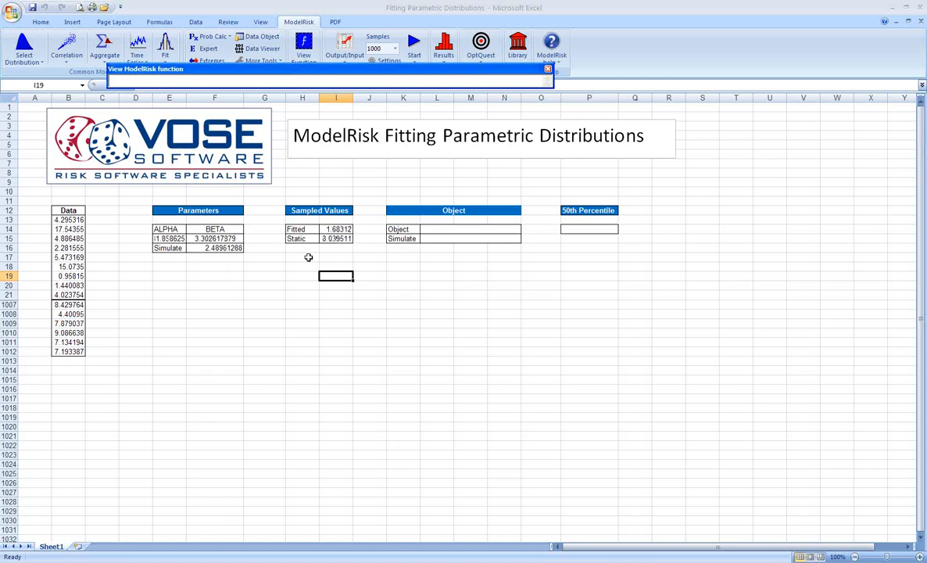
# Step: View the distribution details of the static Gamma function in I15, then close them
pyautogui.click(549, 69)
pyautogui.click(336, 240)
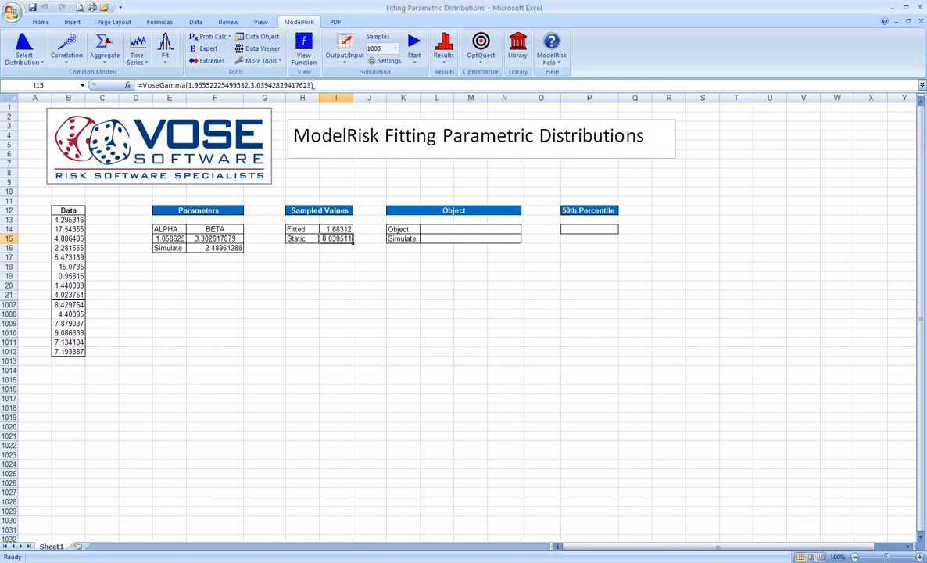
pyautogui.click(303, 49)
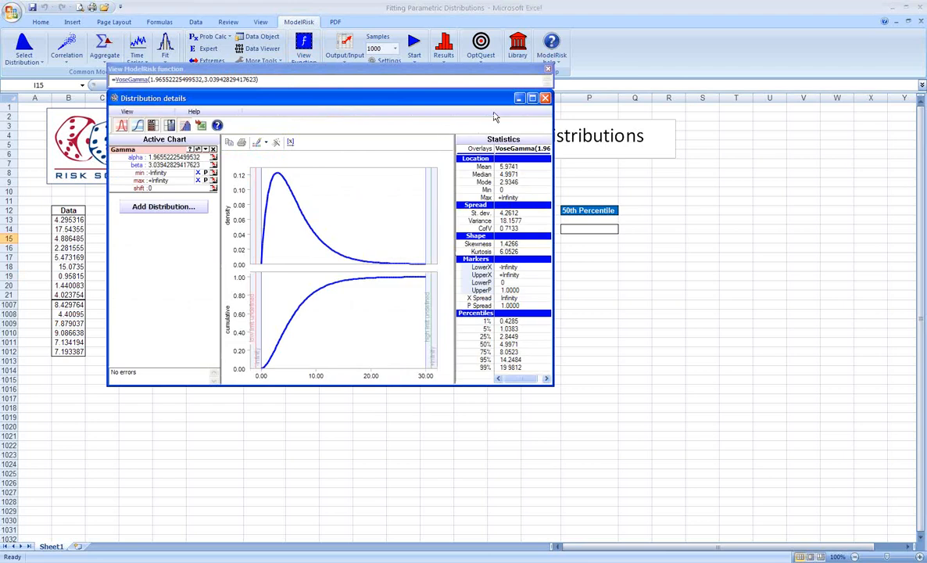
pyautogui.click(545, 98)
pyautogui.click(549, 69)
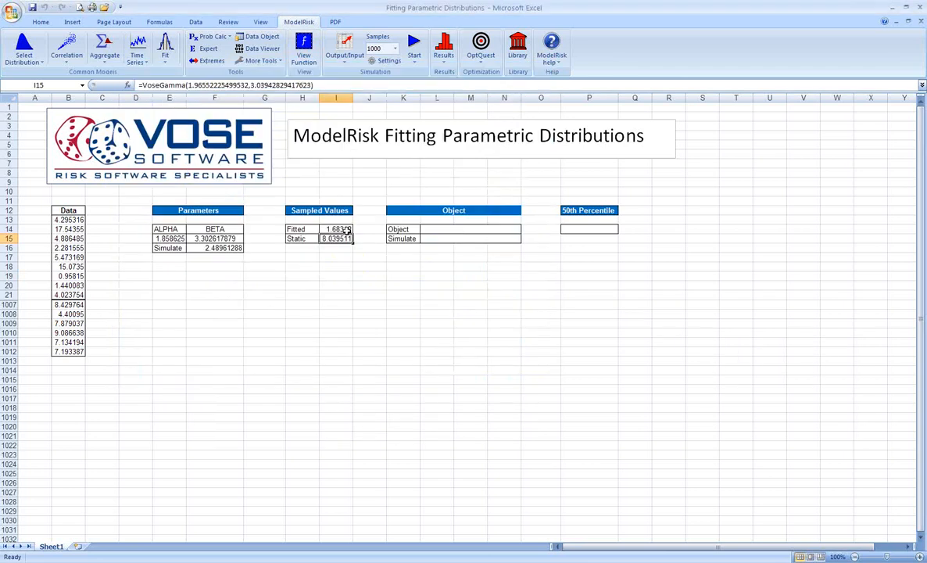
# Step: Reopen the distribution fitting from the Fitted cell I14 and insert the fitted Gamma as an object into L14
pyautogui.click(342, 229)
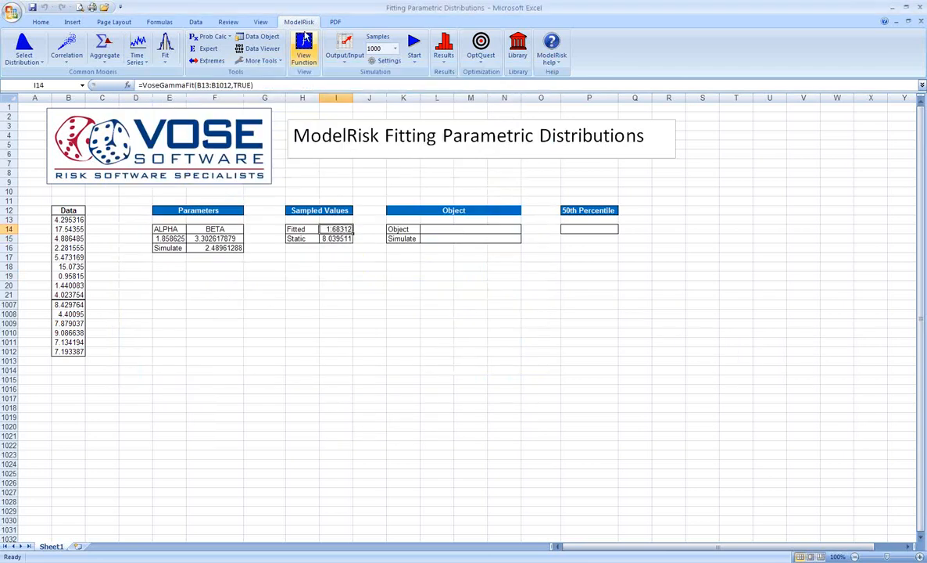
pyautogui.click(303, 49)
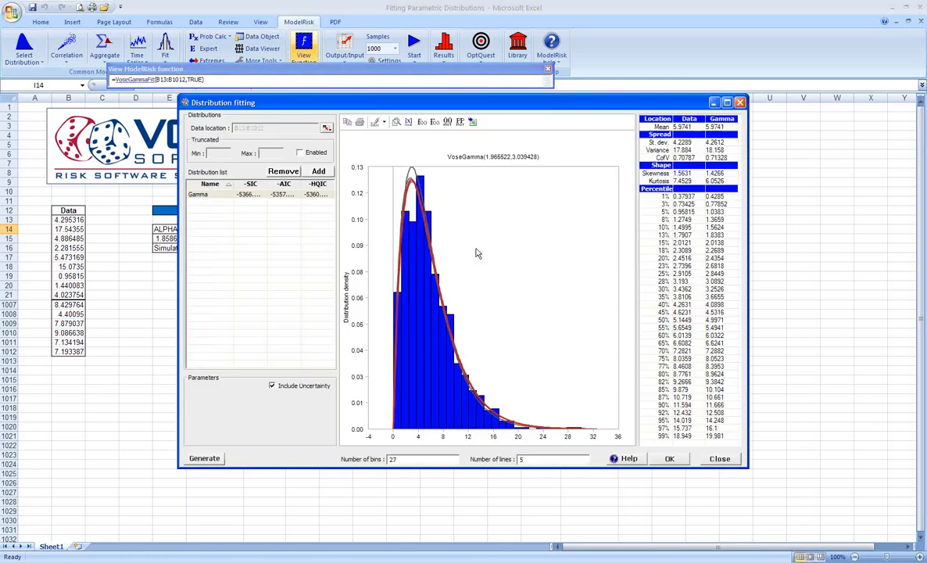
pyautogui.click(473, 123)
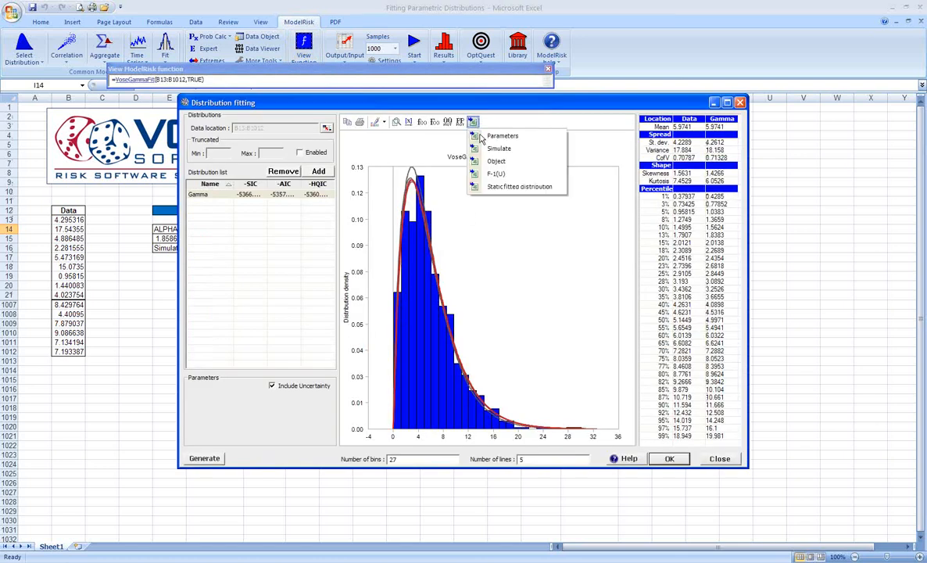
pyautogui.click(457, 154)
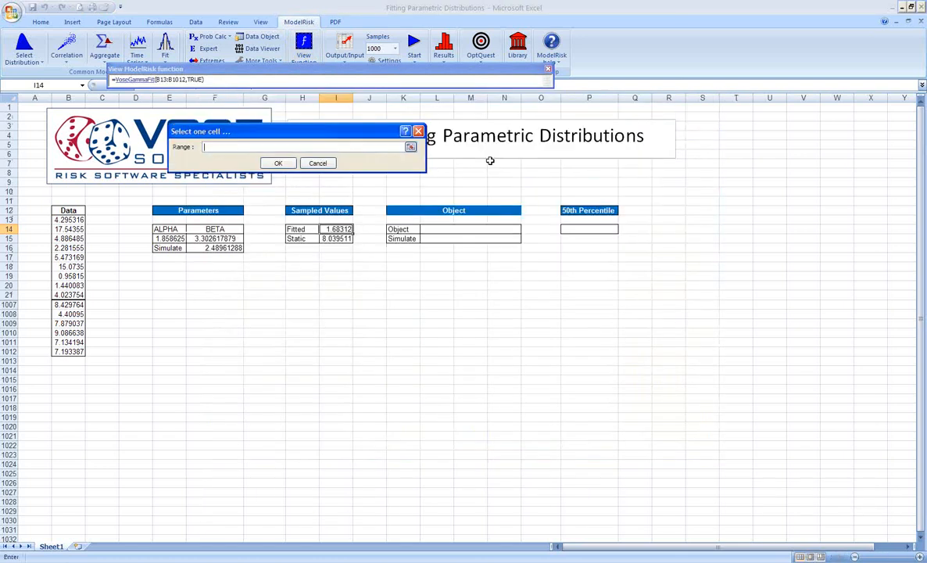
pyautogui.click(461, 228)
pyautogui.click(279, 164)
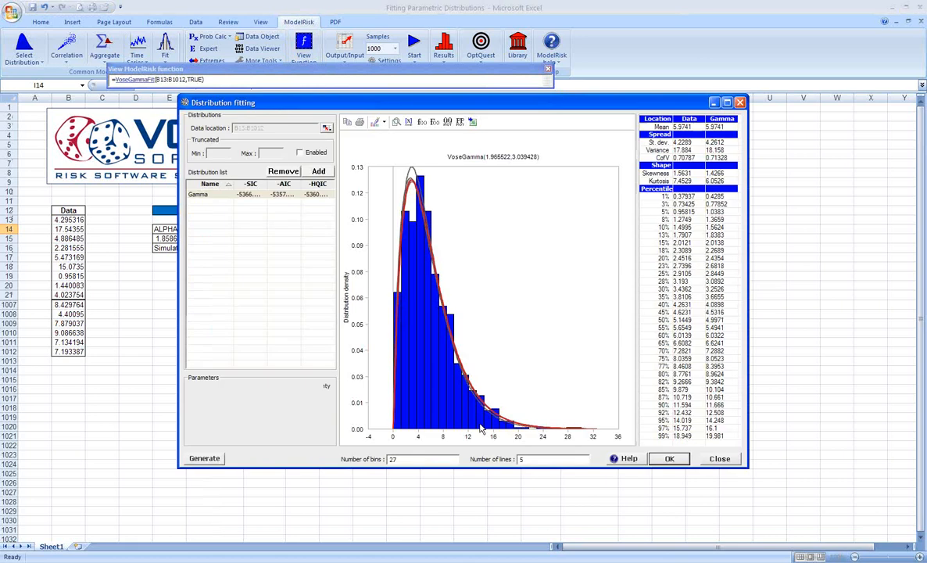
pyautogui.click(668, 518)
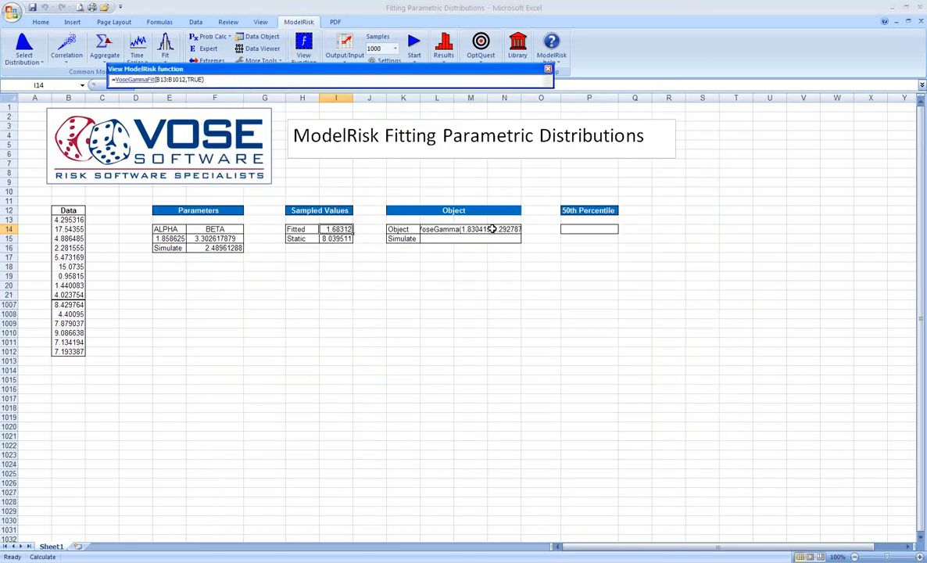
# Step: Recalculate the sheet several times to examine how the Gamma object's parameters in L14 vary
pyautogui.press('F9')
pyautogui.press('F9')
pyautogui.press('F9')
pyautogui.press('F9')
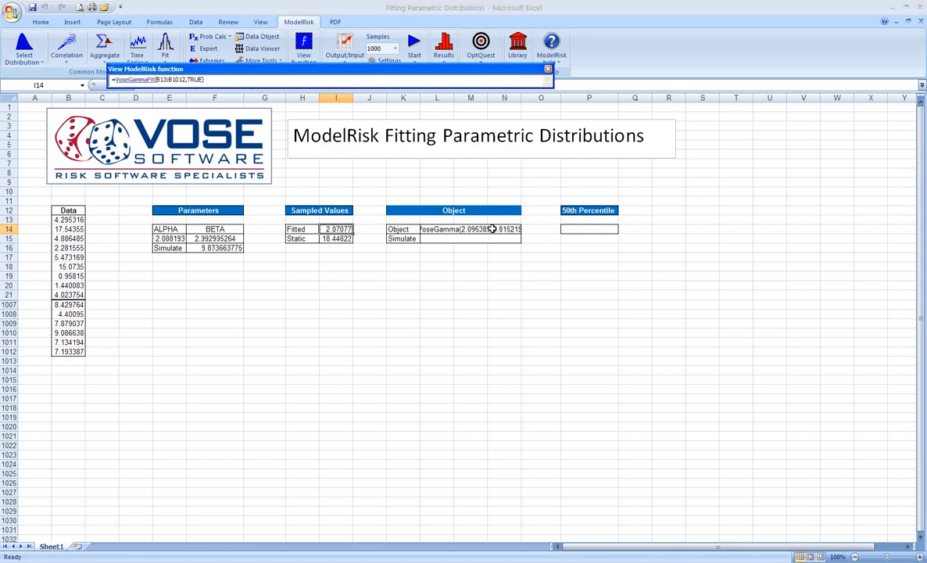
pyautogui.press('F9')
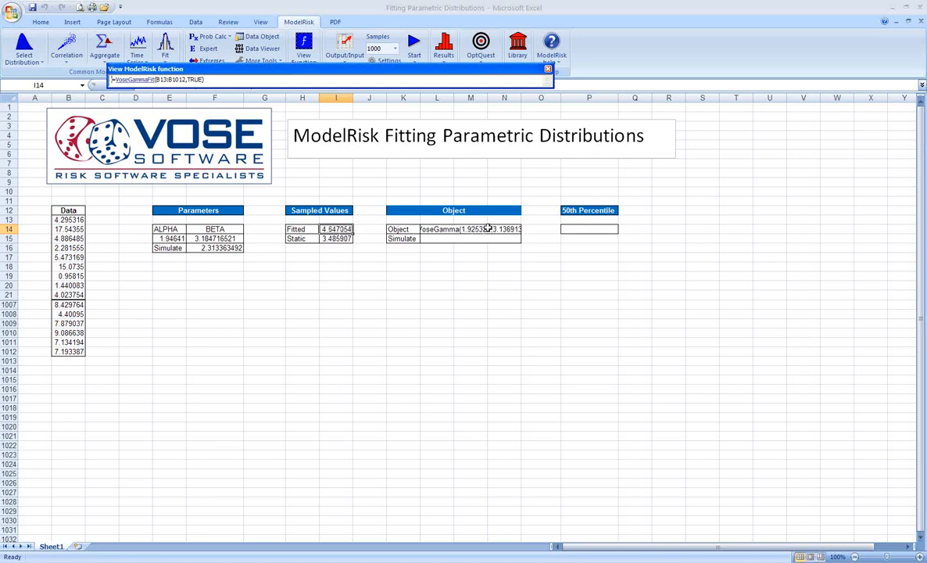
# Step: Enter =VoseSimulate(L14) in the Object table's Simulate cell L15
pyautogui.click(486, 239)
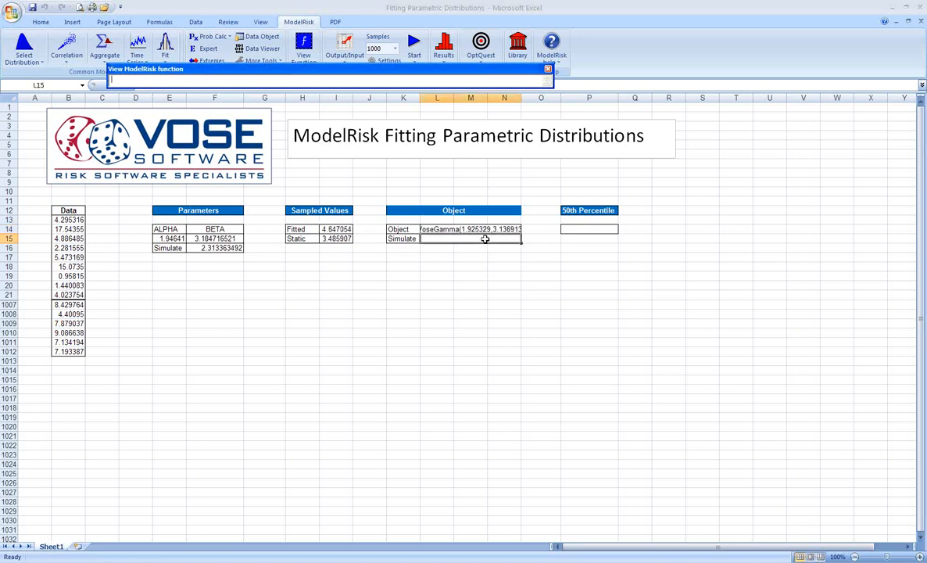
pyautogui.write('=')
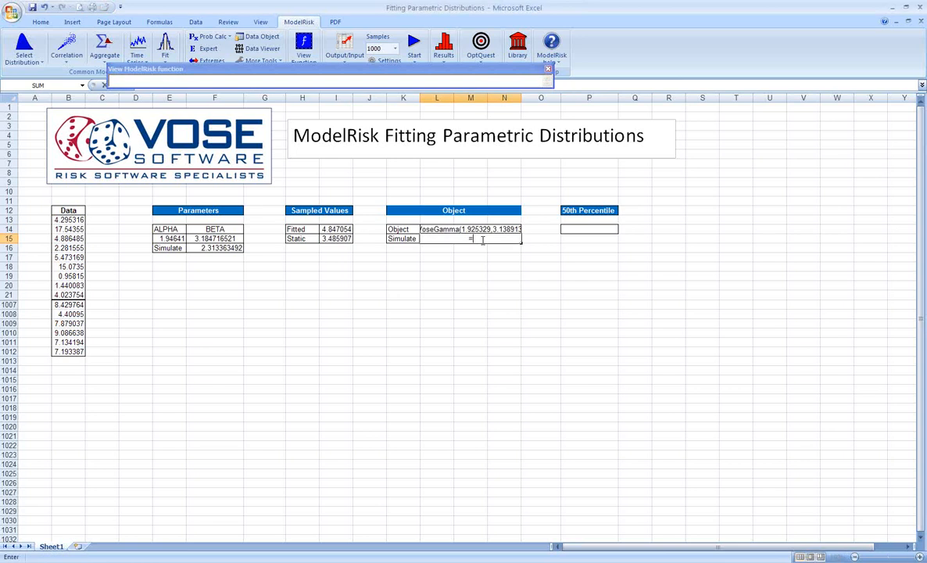
pyautogui.write('vose')
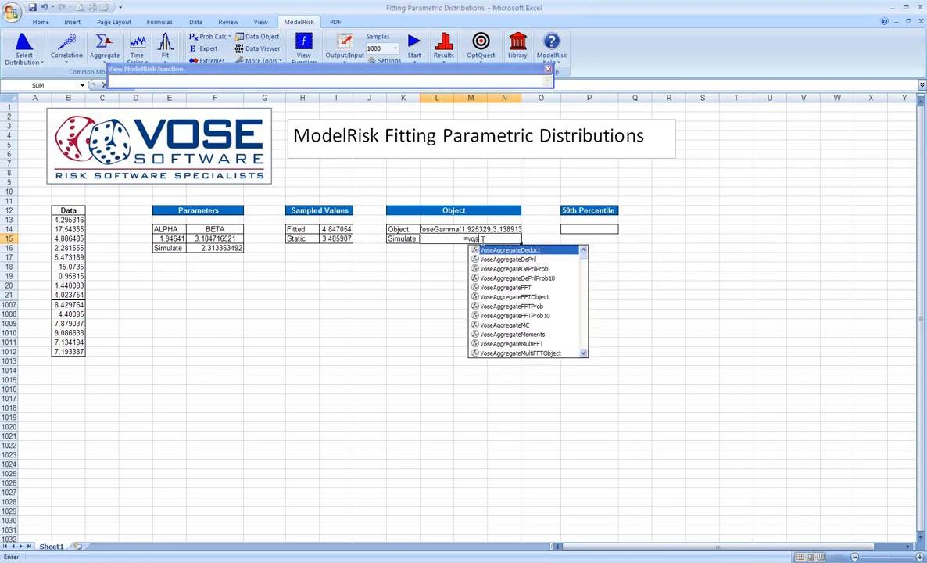
pyautogui.write('simulate')
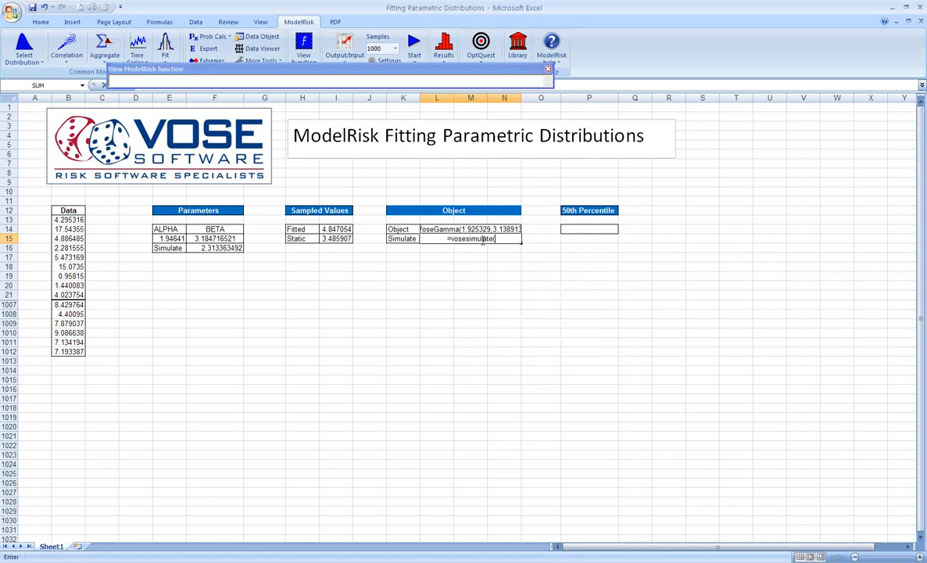
pyautogui.write('(')
pyautogui.click(470, 229)
pyautogui.write(')')
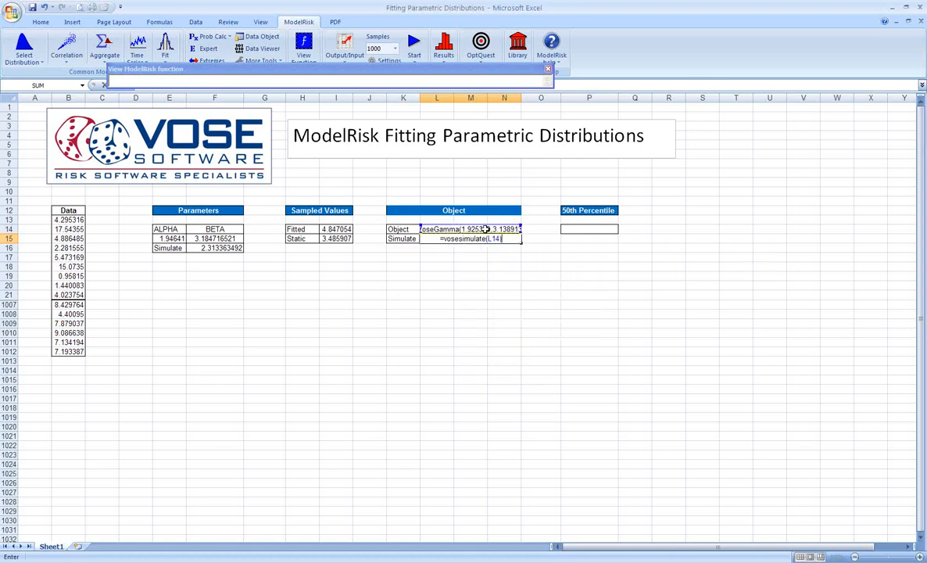
pyautogui.press('Return')
# Step: Recalculate the sheet to examine the simulated value in L15, and view the functions behind L14 and L15
pyautogui.press('F9')
pyautogui.press('F9')
pyautogui.press('F9')
pyautogui.press('F9')
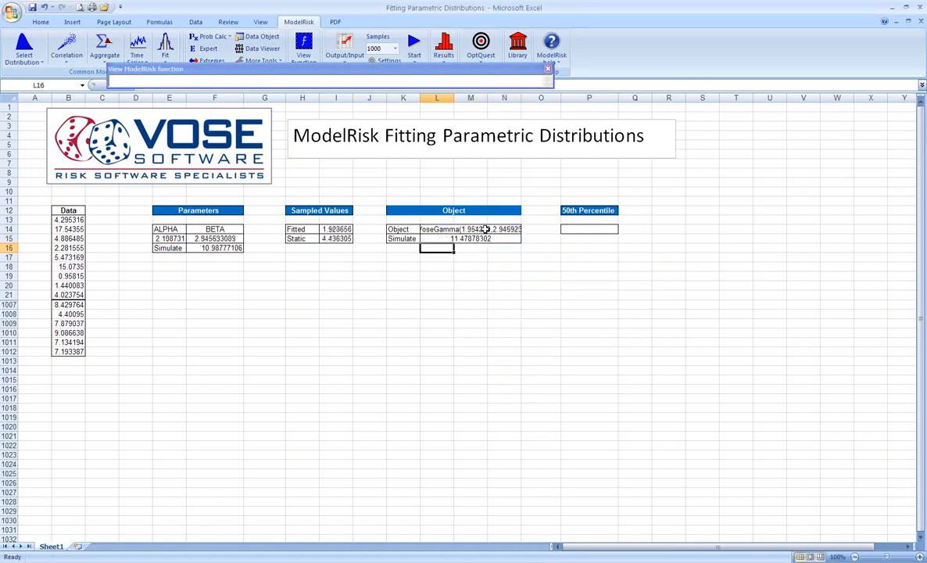
pyautogui.press('F9')
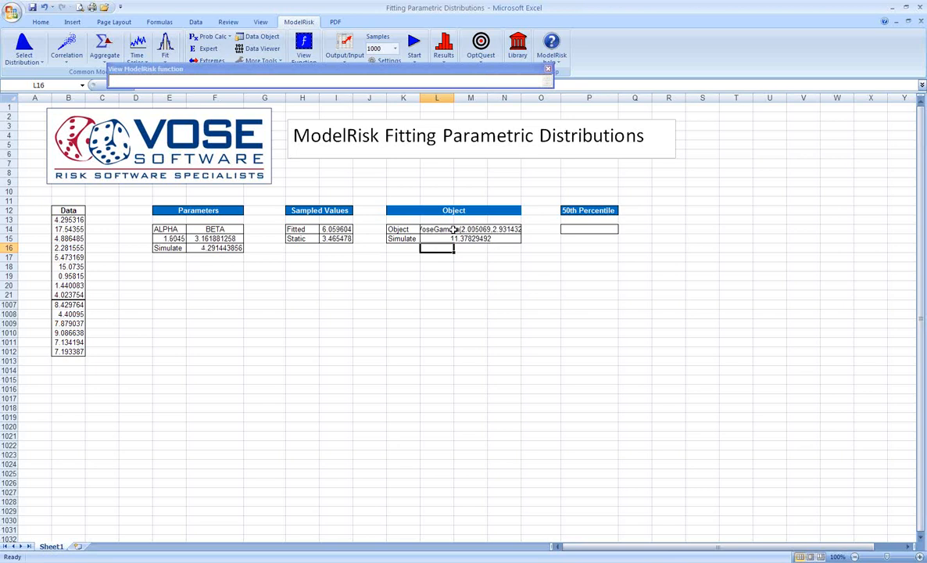
pyautogui.click(456, 228)
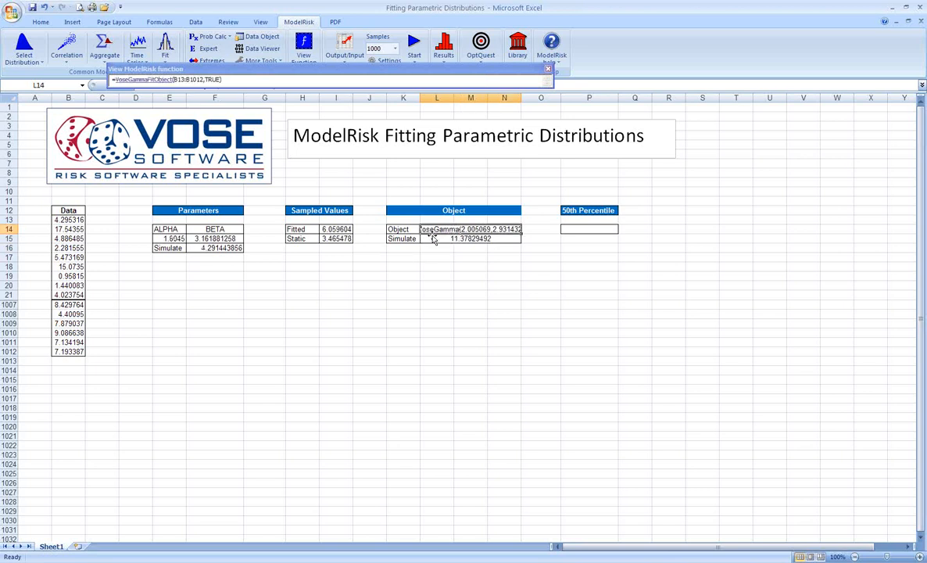
pyautogui.click(432, 238)
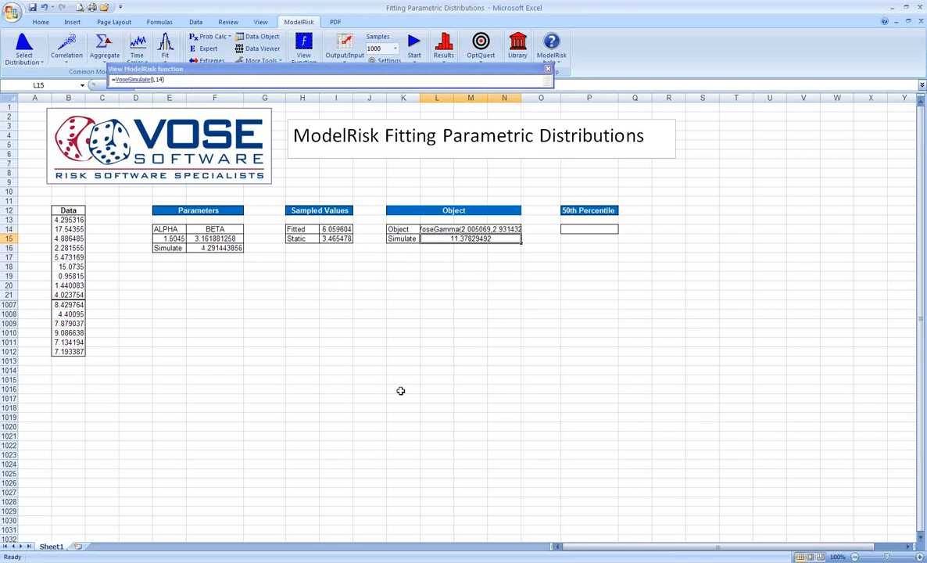
# Step: Reopen the distribution fitting from the Object cell L14 and insert the fitted Gamma's F-1(U) with U set to .5 into P14
pyautogui.click(435, 228)
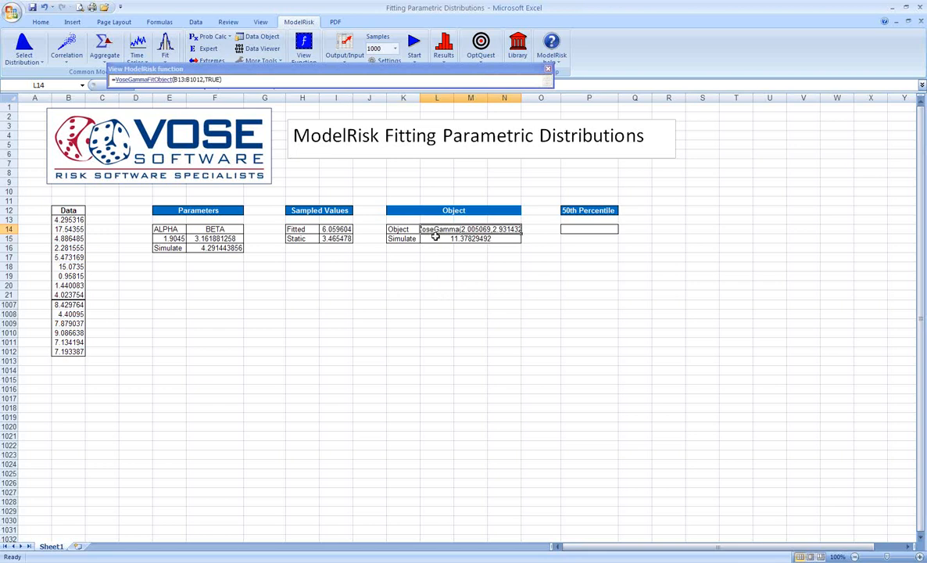
pyautogui.click(539, 334)
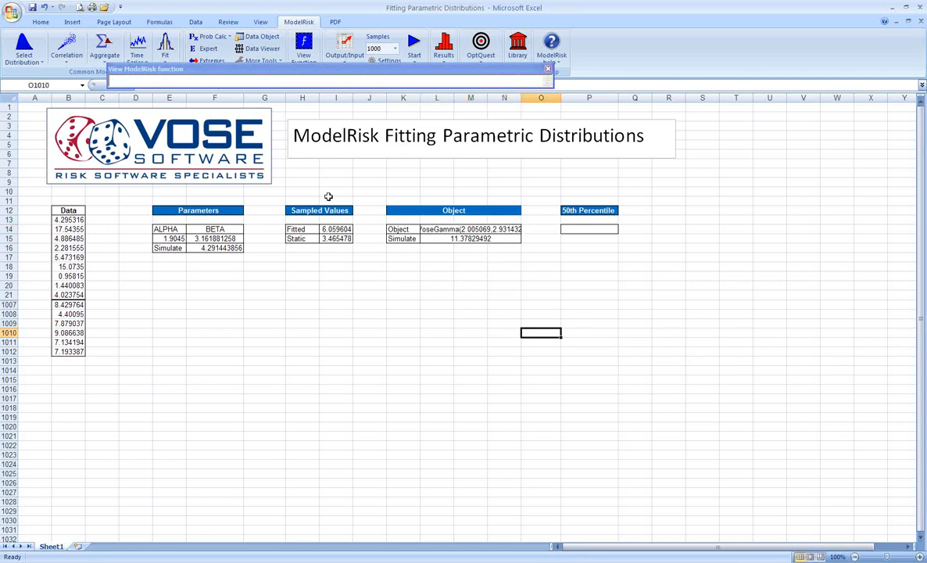
pyautogui.click(441, 229)
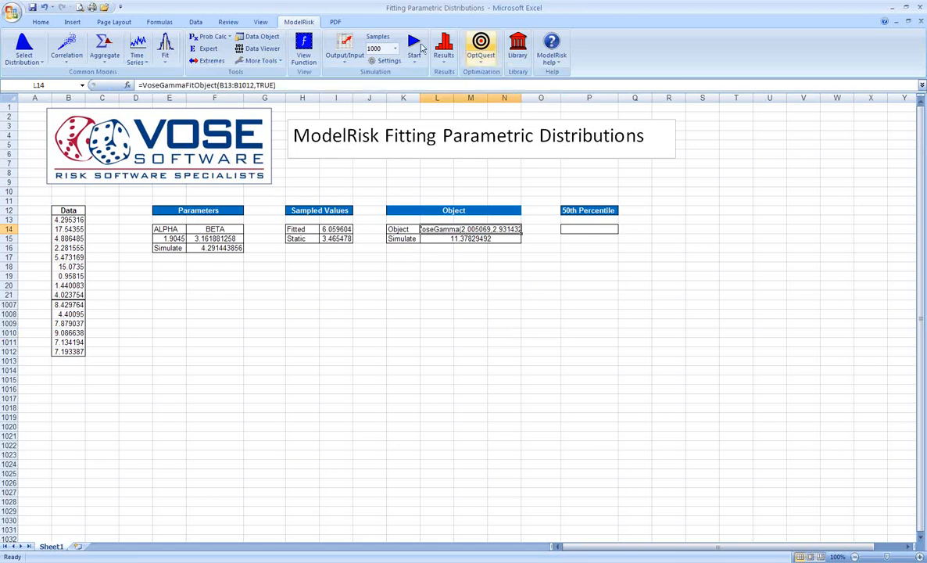
pyautogui.click(303, 48)
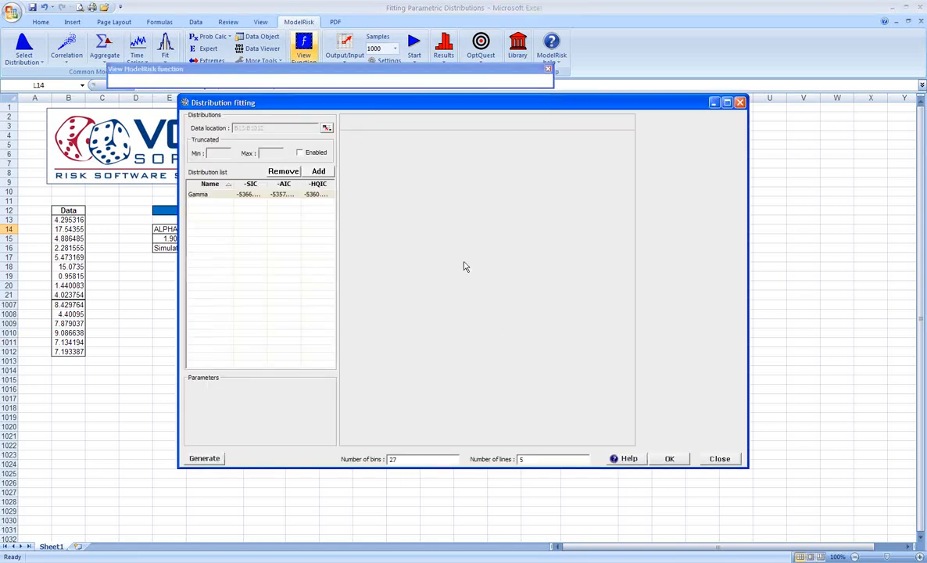
pyautogui.click(472, 121)
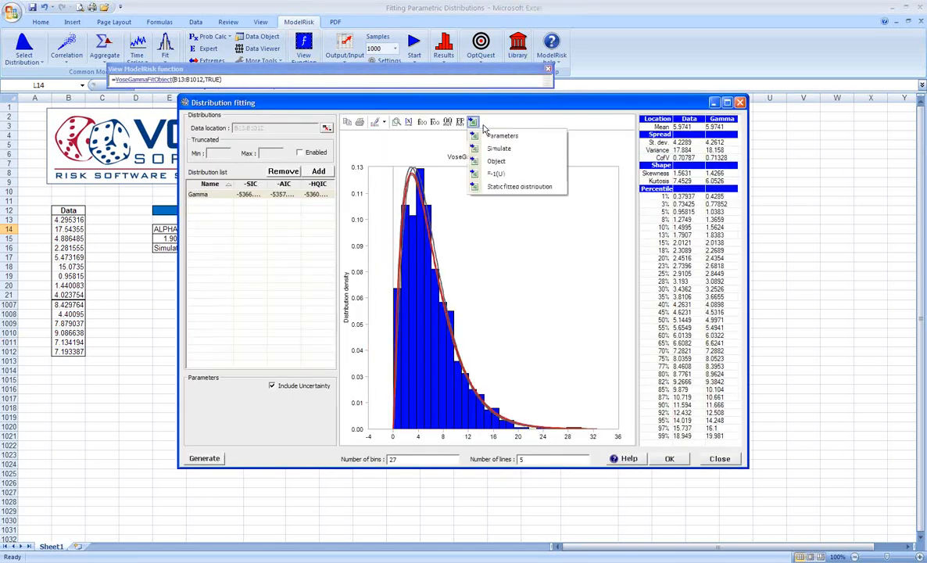
pyautogui.click(492, 174)
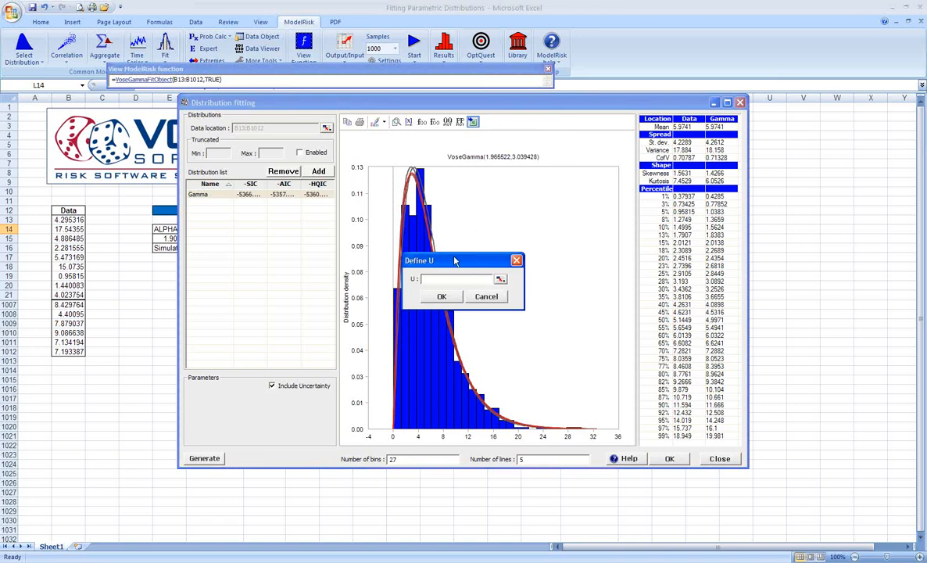
pyautogui.write('.5')
pyautogui.click(442, 296)
pyautogui.click(592, 229)
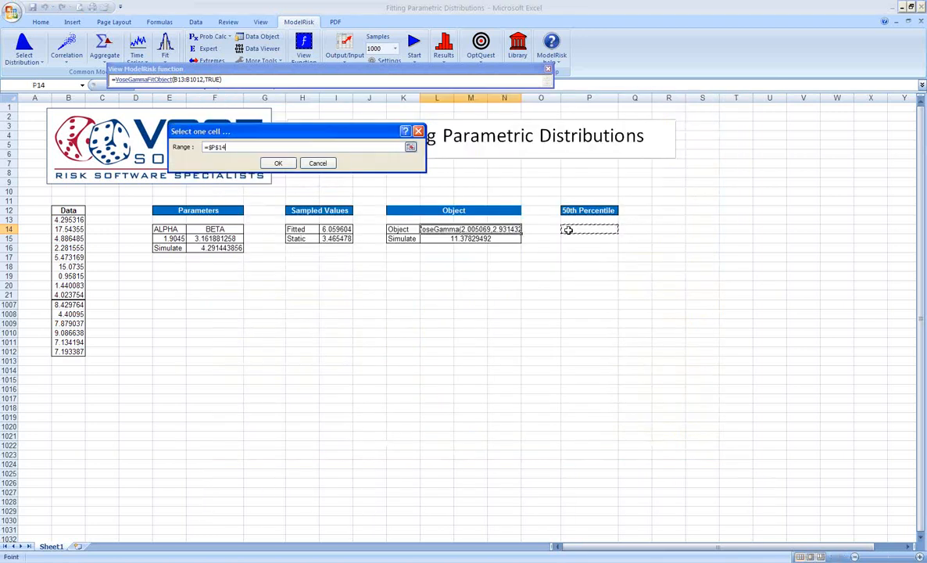
pyautogui.click(278, 164)
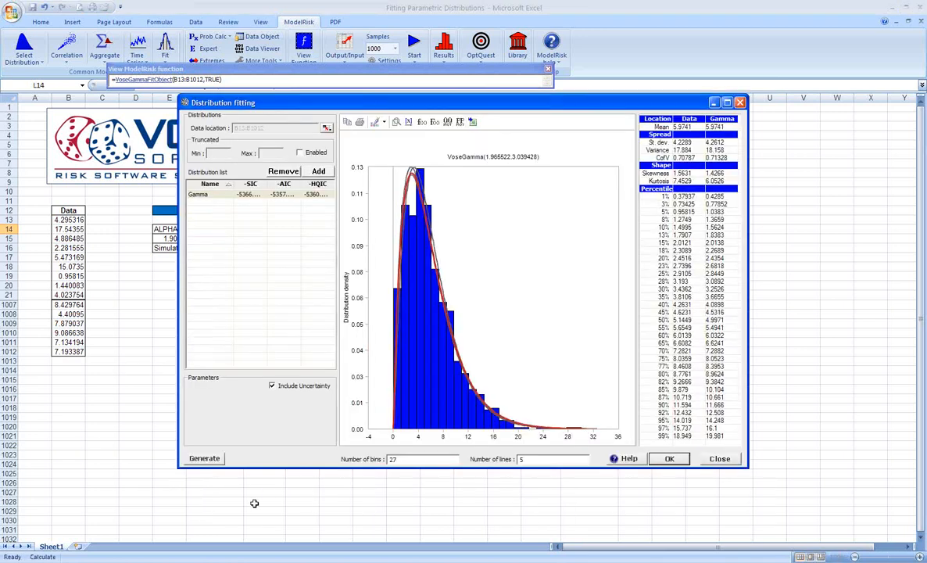
pyautogui.click(669, 458)
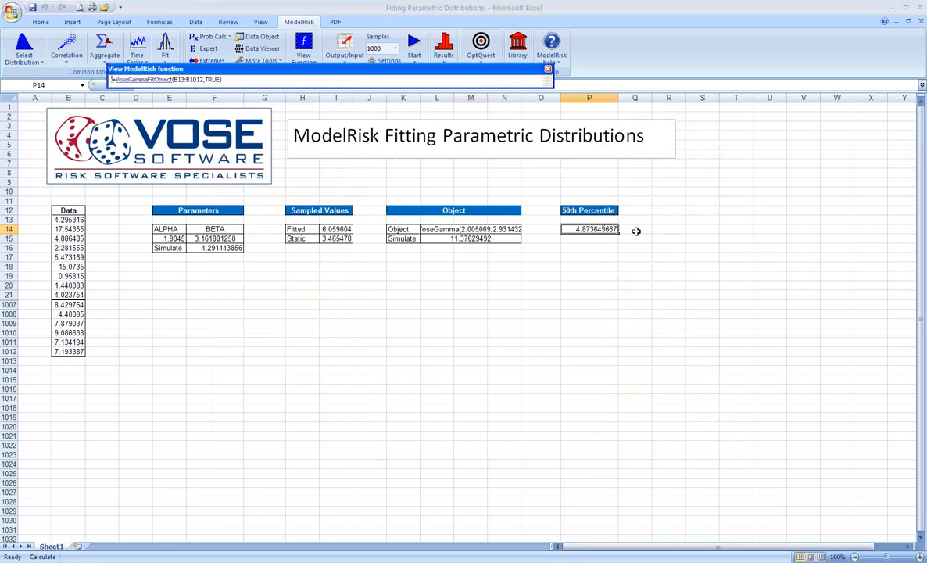
# Step: Recalculate the sheet repeatedly to examine how the 50th percentile in P14 varies with the fitted parameters' uncertainty
pyautogui.press('F9')
pyautogui.press('F9')
pyautogui.press('F9')
pyautogui.press('F9')
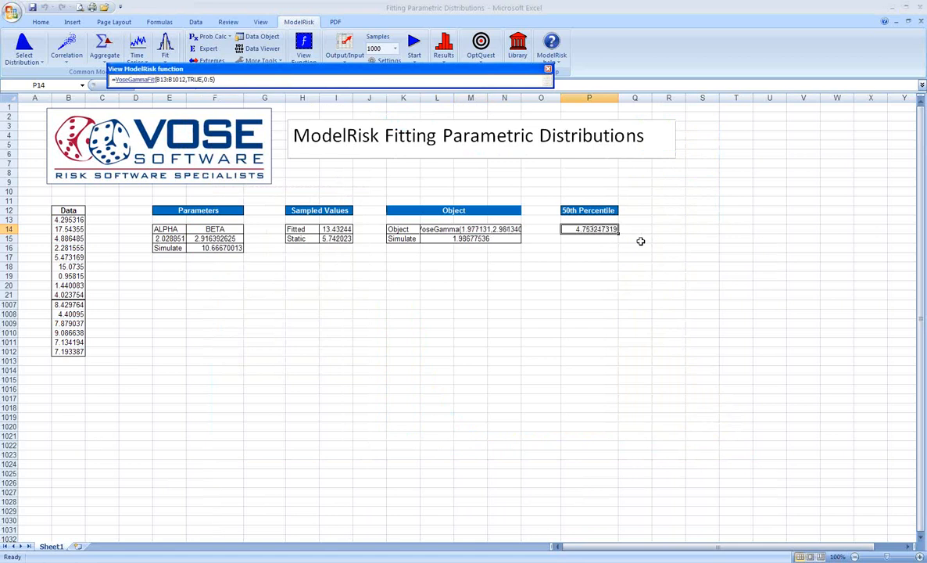
pyautogui.press('F9')
pyautogui.press('F9')
pyautogui.press('F9')
pyautogui.press('F9')
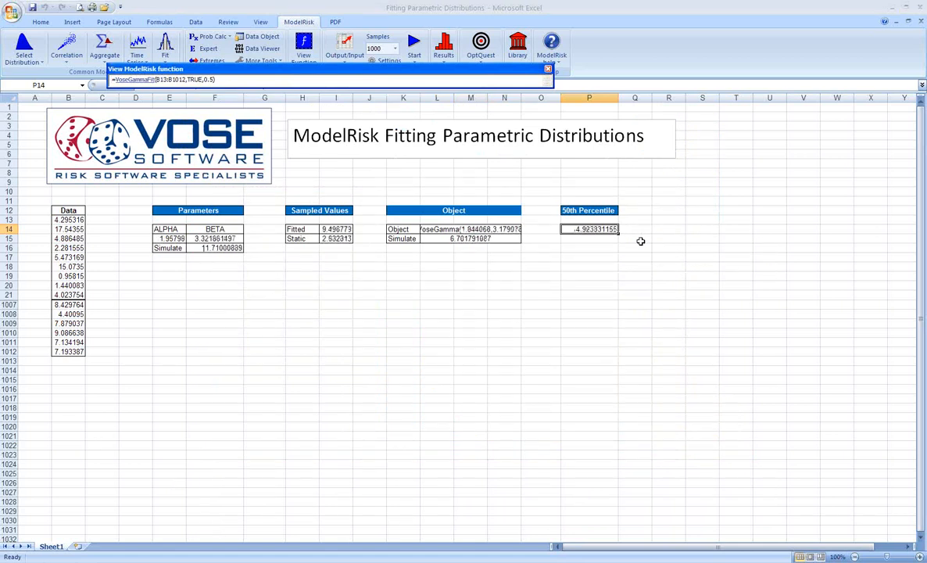
pyautogui.press('F9')
pyautogui.press('F9')
pyautogui.press('F9')
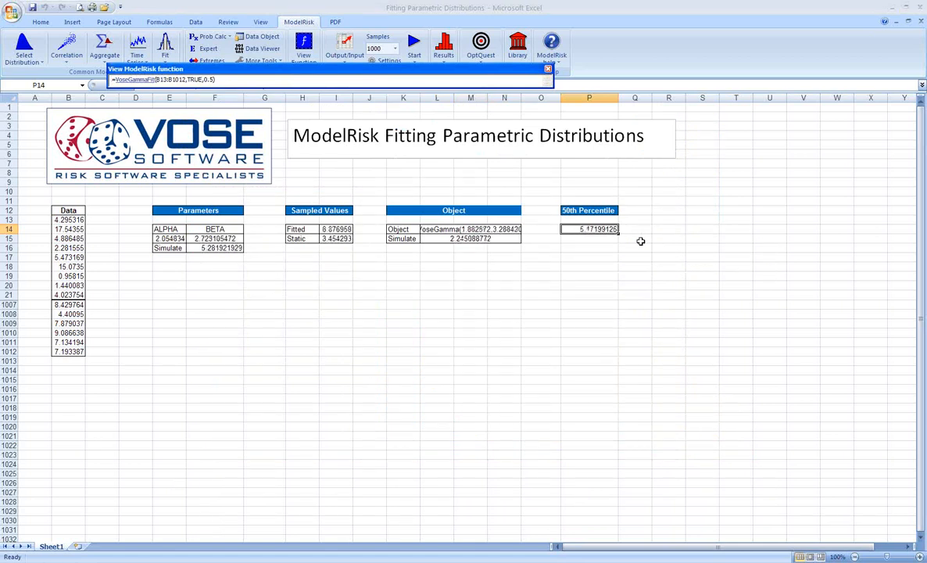